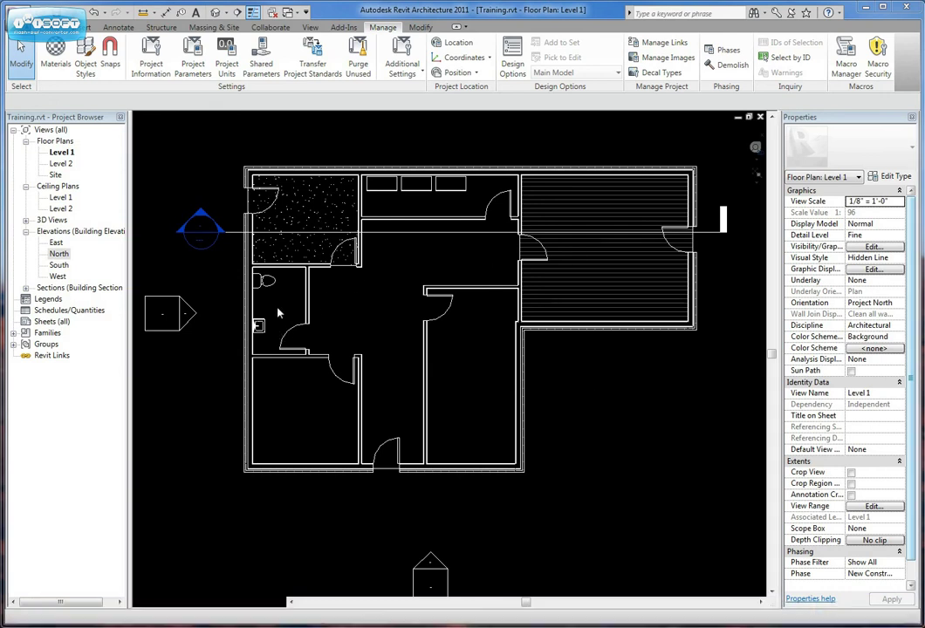
Step: Create a vertical building section through the bathroom, matching the existing section's type, and flip it to face the wall with the fixtures
scroll(278, 307, up, 5)
scroll(439, 295, down, 4)
scroll(442, 294, up, 3)
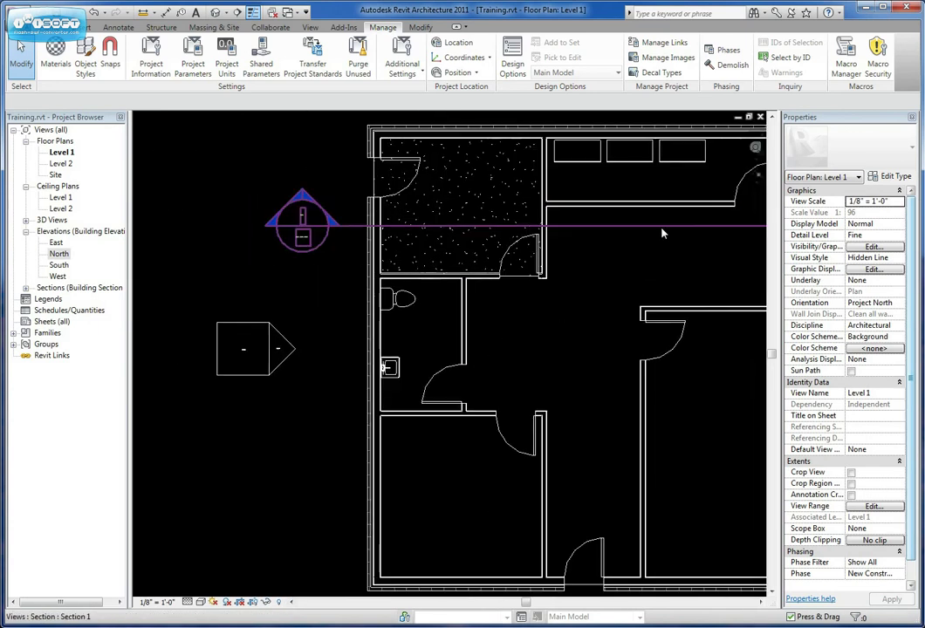
click(665, 225)
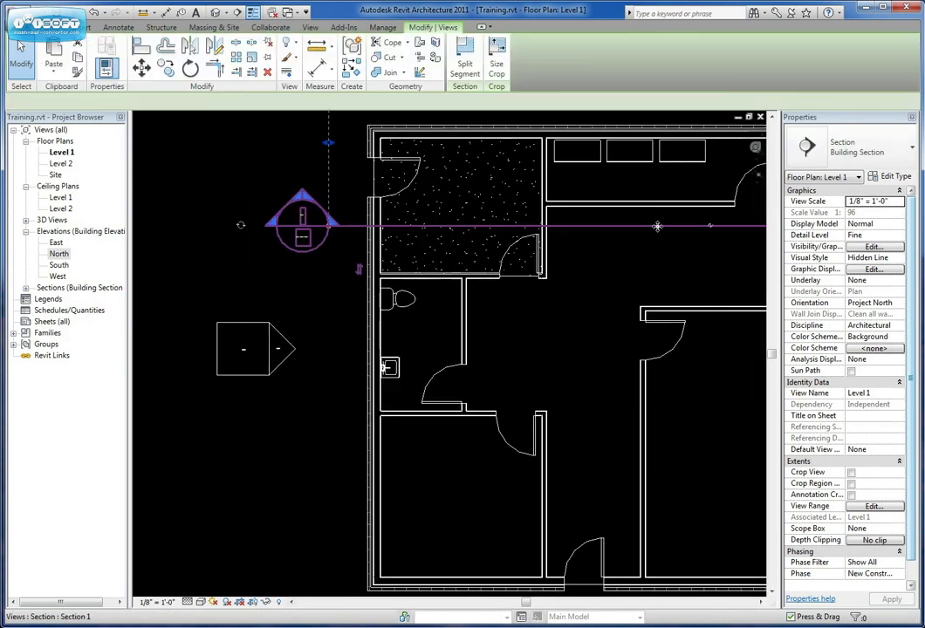
click(349, 68)
middle_drag(436, 252, 433, 285)
click(422, 284)
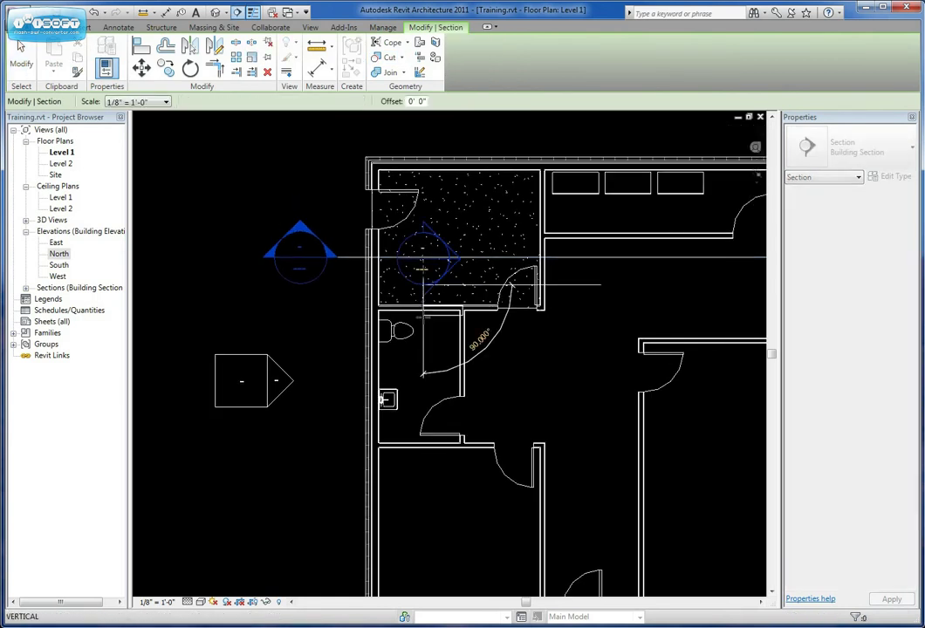
click(422, 516)
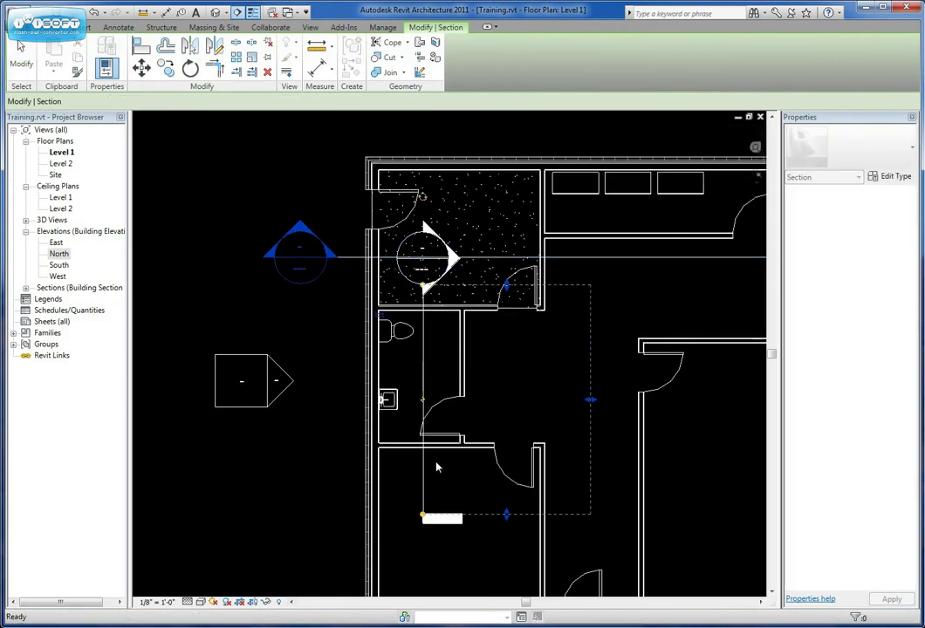
click(380, 313)
click(534, 355)
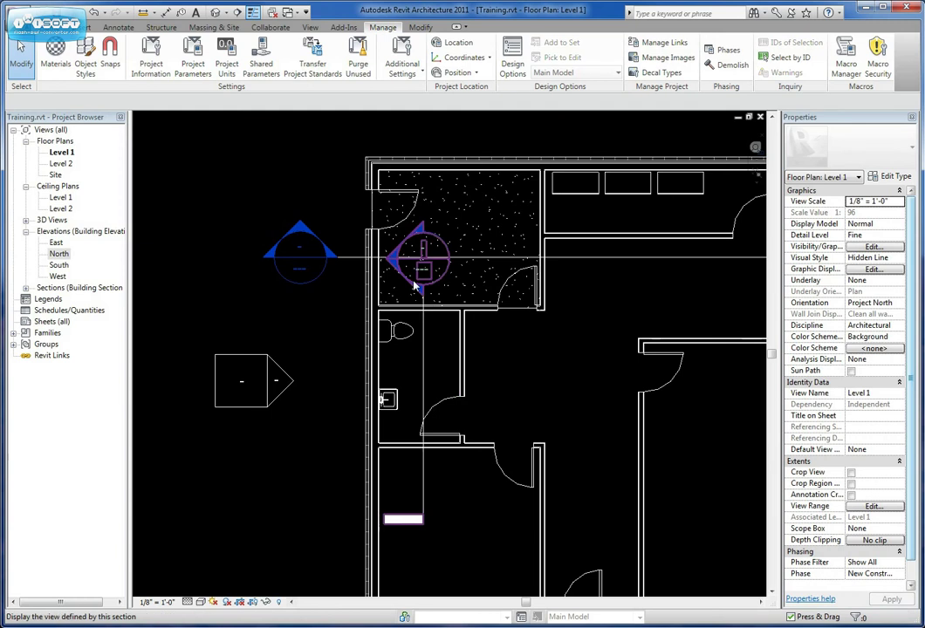
Step: Open the new section's view and set its detail level to Fine
double_click(415, 286)
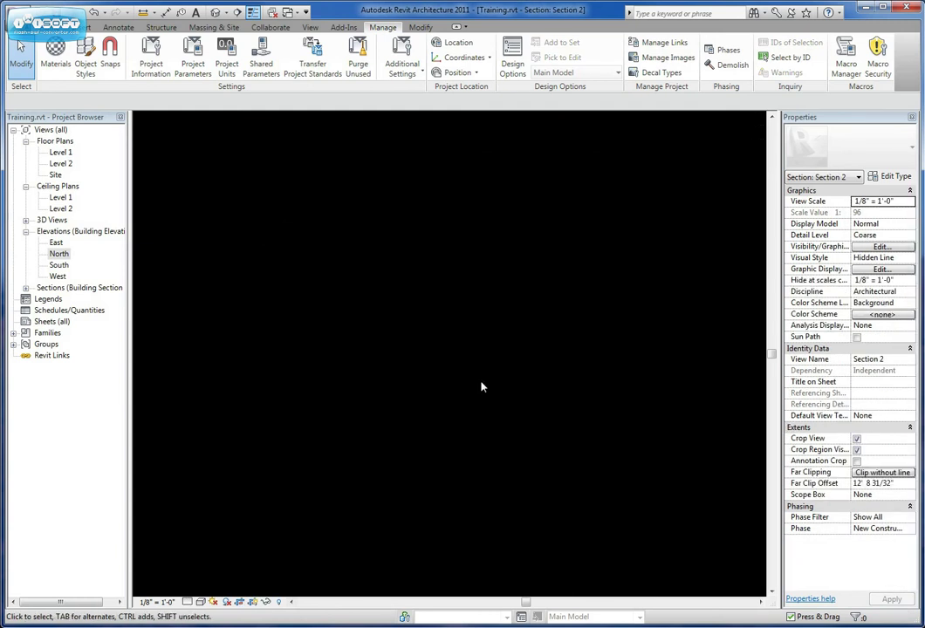
click(187, 602)
click(207, 591)
Step: Tighten the section's crop region so its lower edge meets the floor line and its upper edge meets the topmost structure line
click(453, 552)
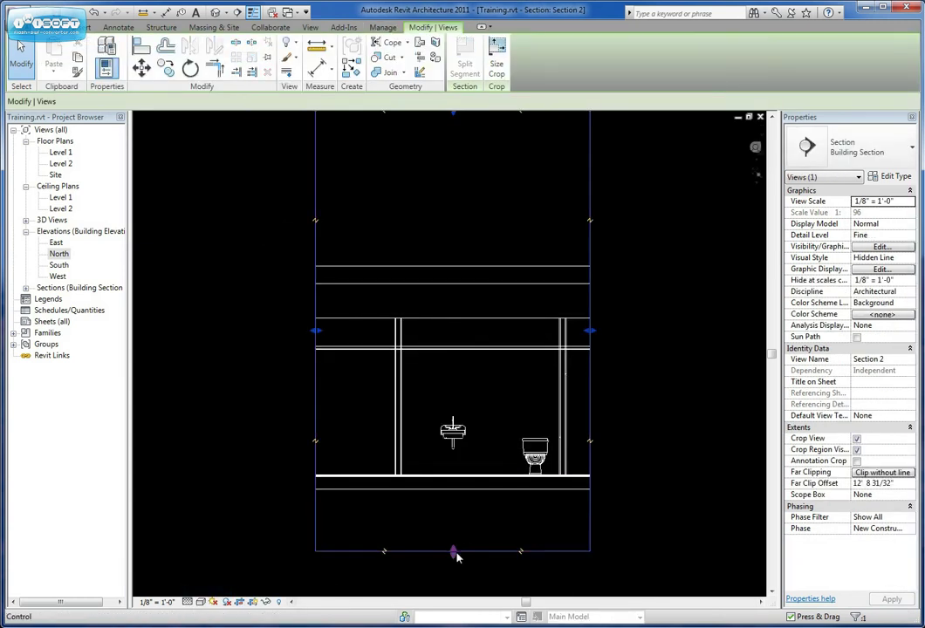
drag(453, 552, 453, 493)
middle_drag(487, 343, 506, 382)
drag(457, 194, 459, 349)
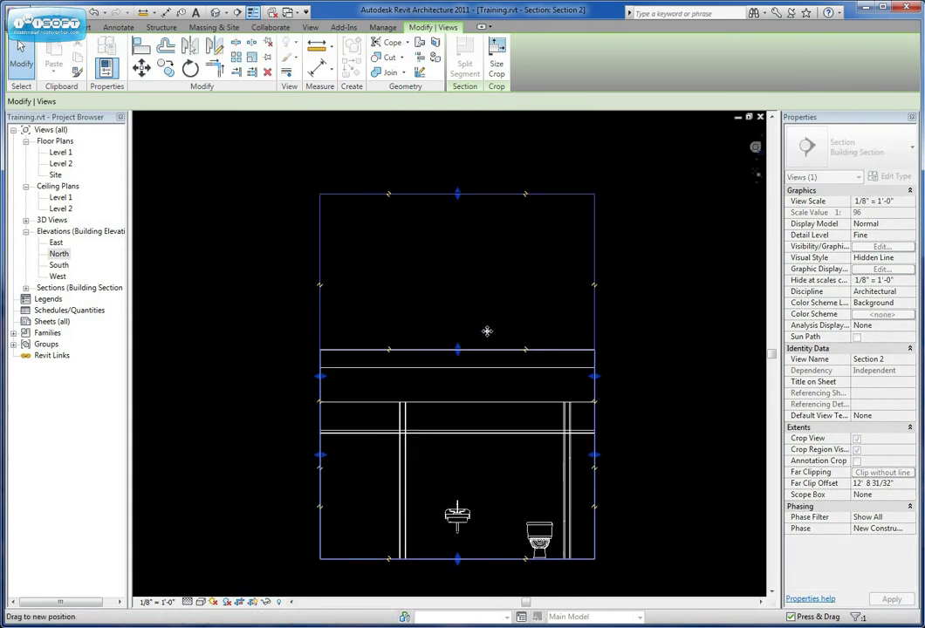
click(757, 176)
middle_drag(526, 421, 491, 359)
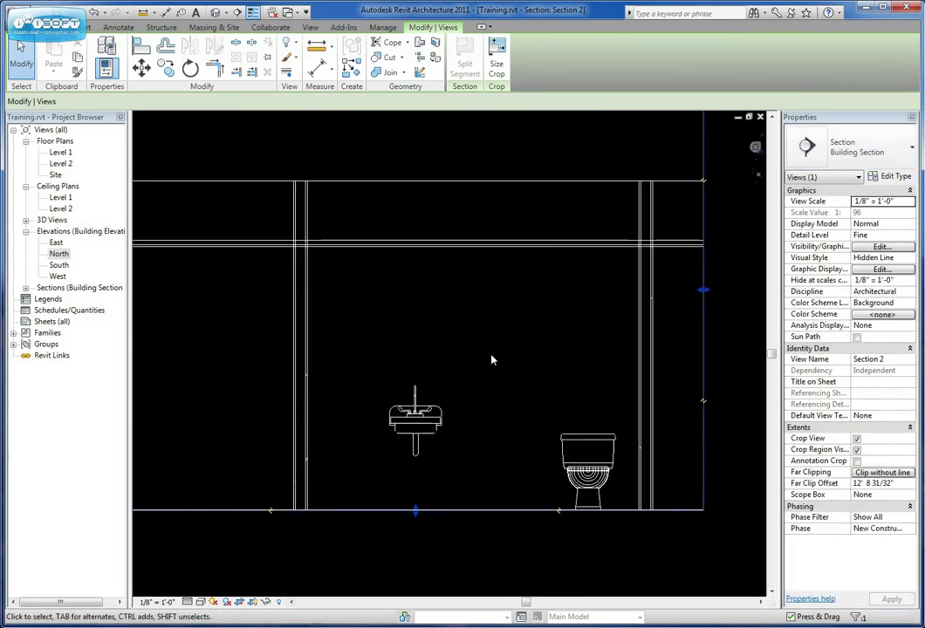
click(491, 359)
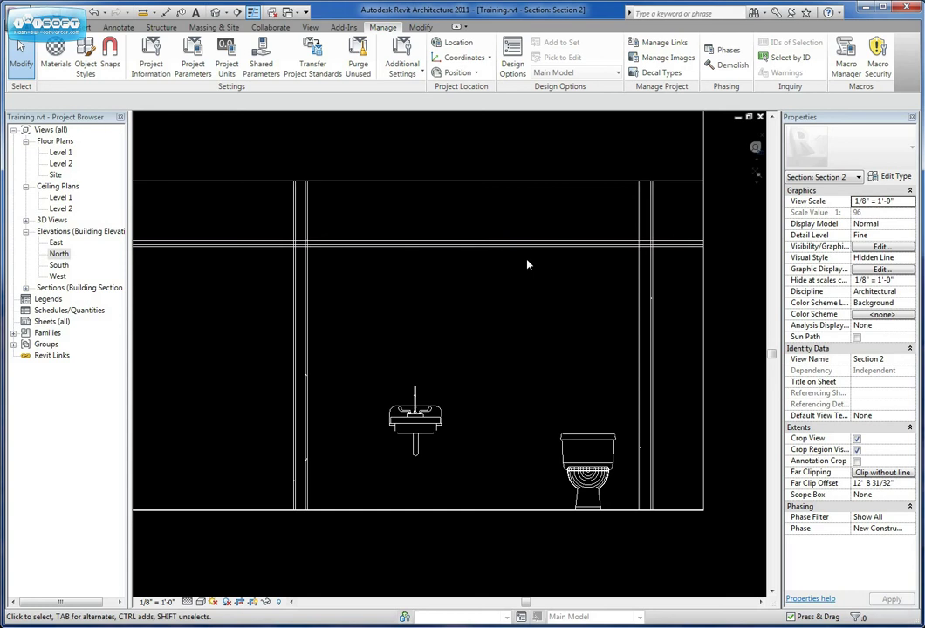
Step: Start a Split Face boundary sketch on the wall face behind the sink and toilet
mouse_move(571, 335)
middle_down()
mouse_move(564, 310)
mouse_move(580, 316)
mouse_move(556, 328)
middle_up()
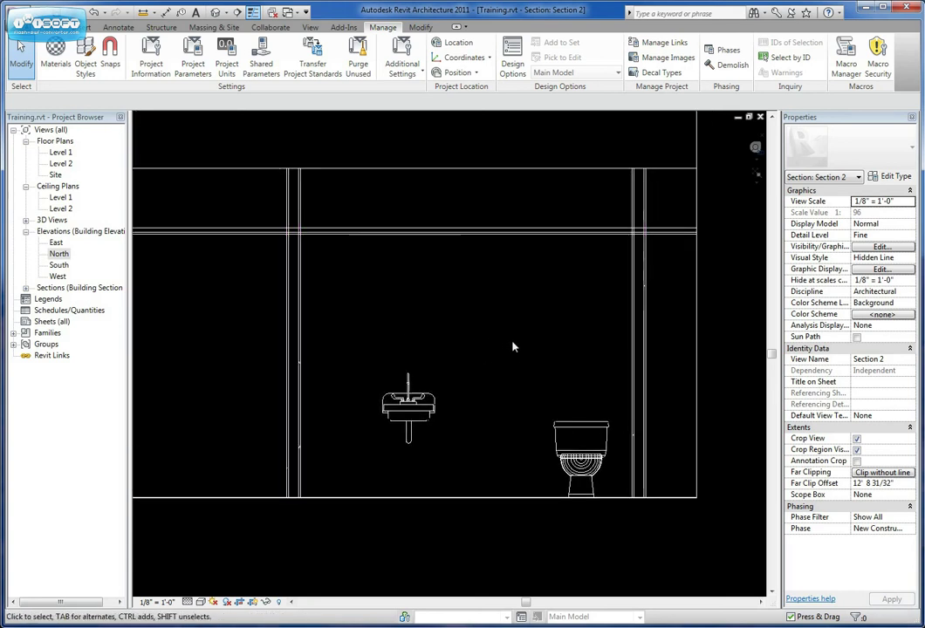
click(420, 27)
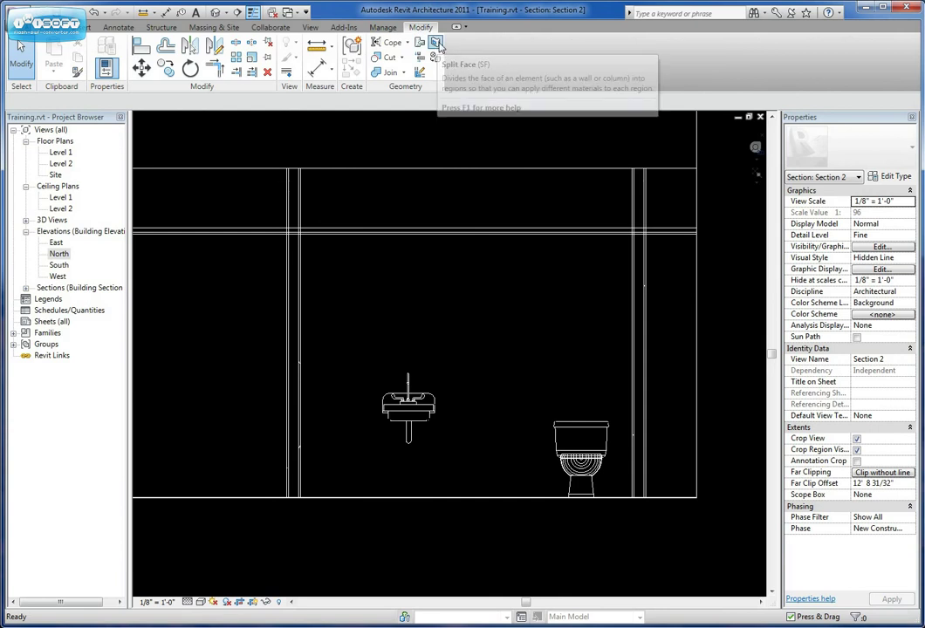
click(434, 42)
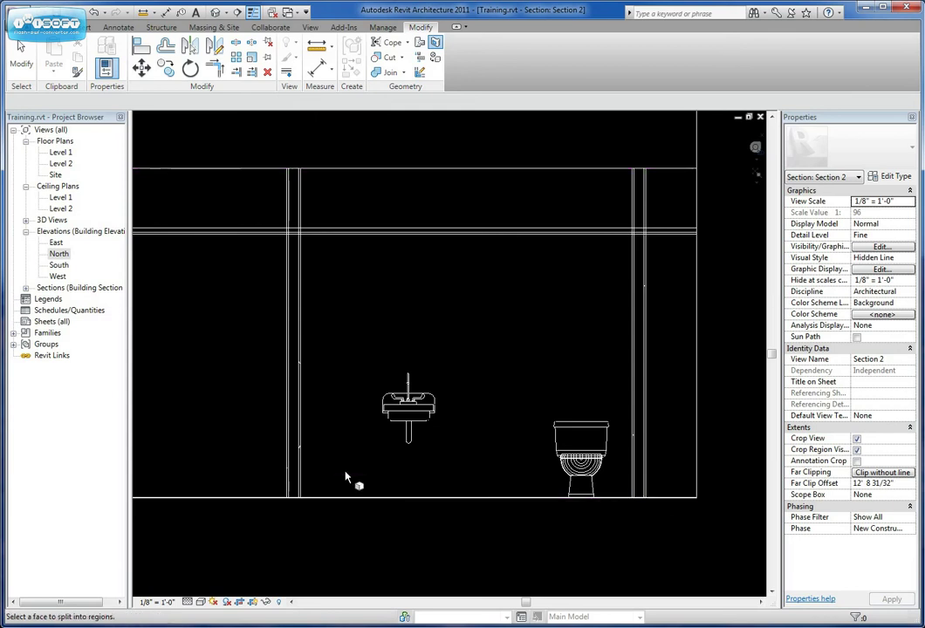
click(392, 504)
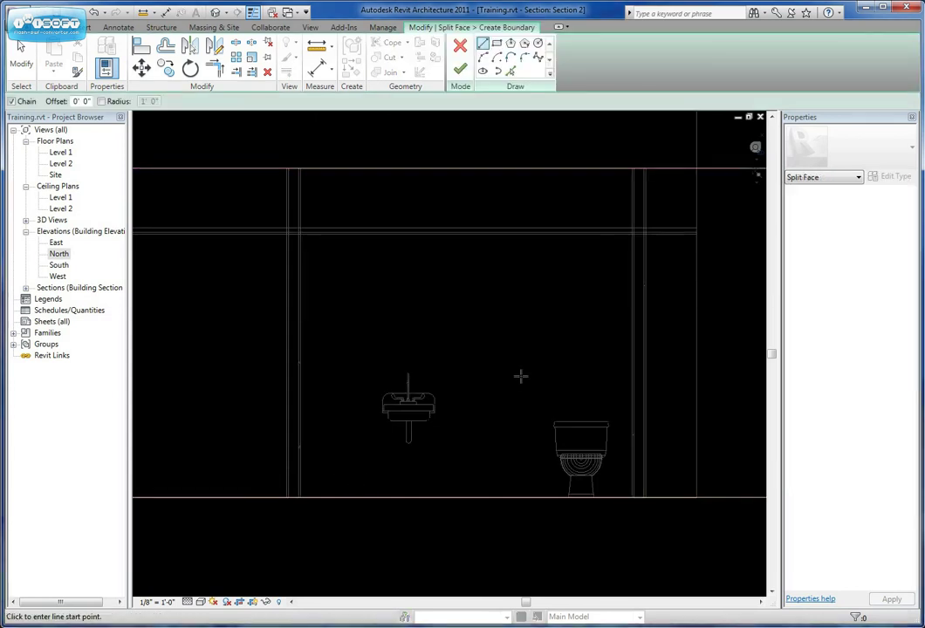
scroll(520, 376, down, 4)
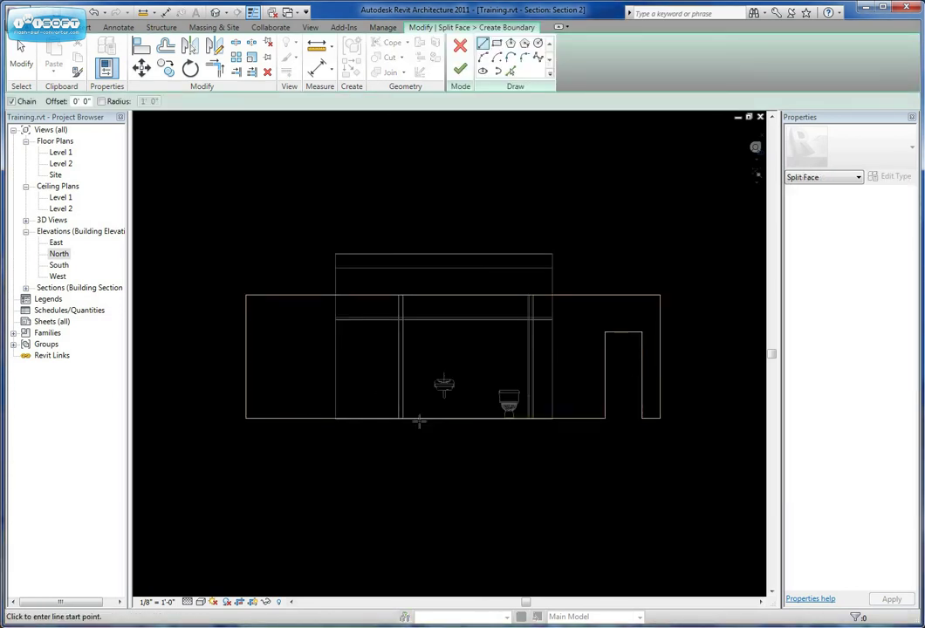
scroll(462, 389, up, 4)
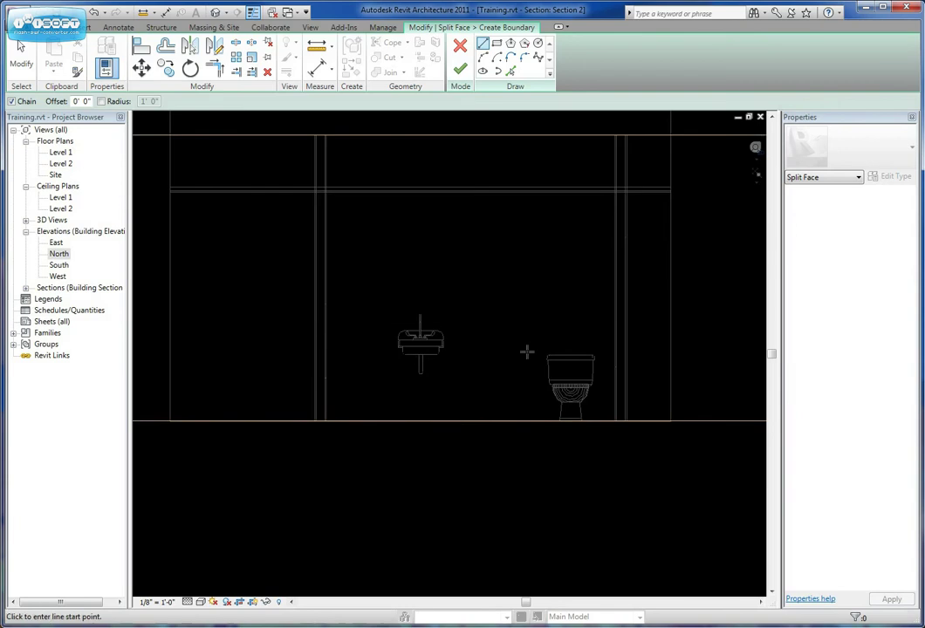
middle_drag(508, 406, 504, 417)
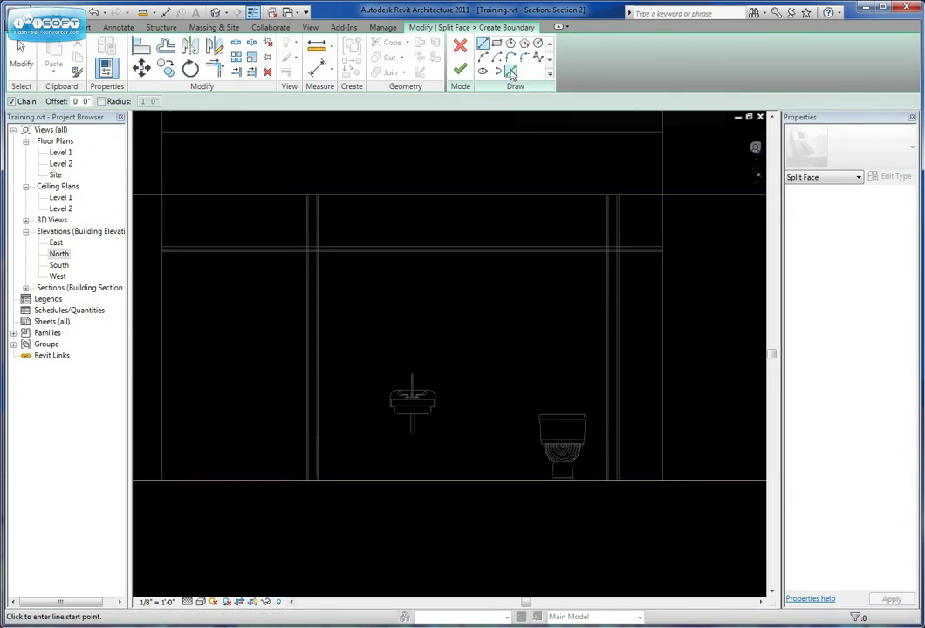
Step: Sketch a horizontal boundary line about 10' 1" long above the sink, spanning the two side partitions, about 4' 1 1/2" above the floor
key(Escape)
scroll(347, 358, up, 5)
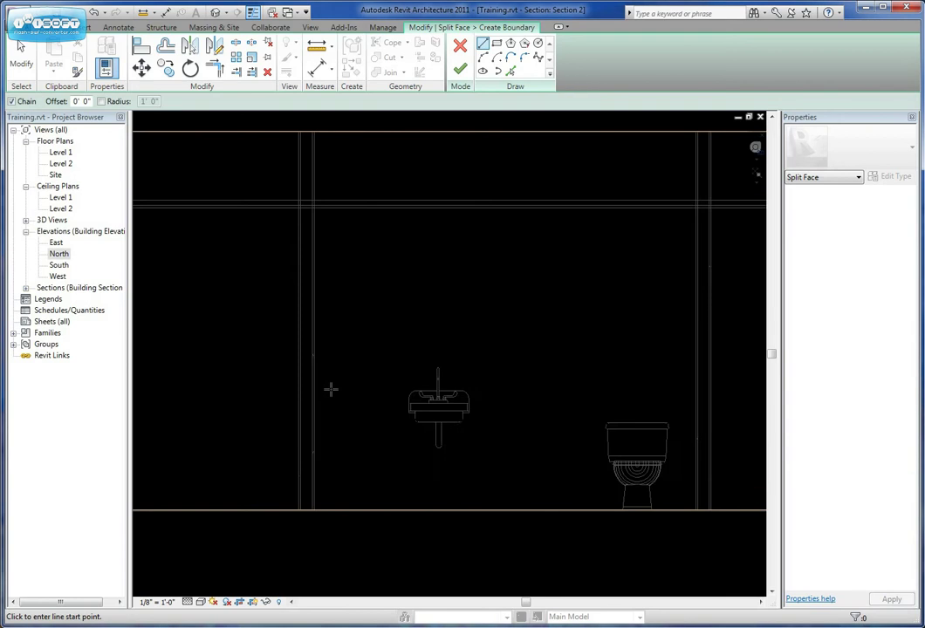
scroll(313, 348, up, 2)
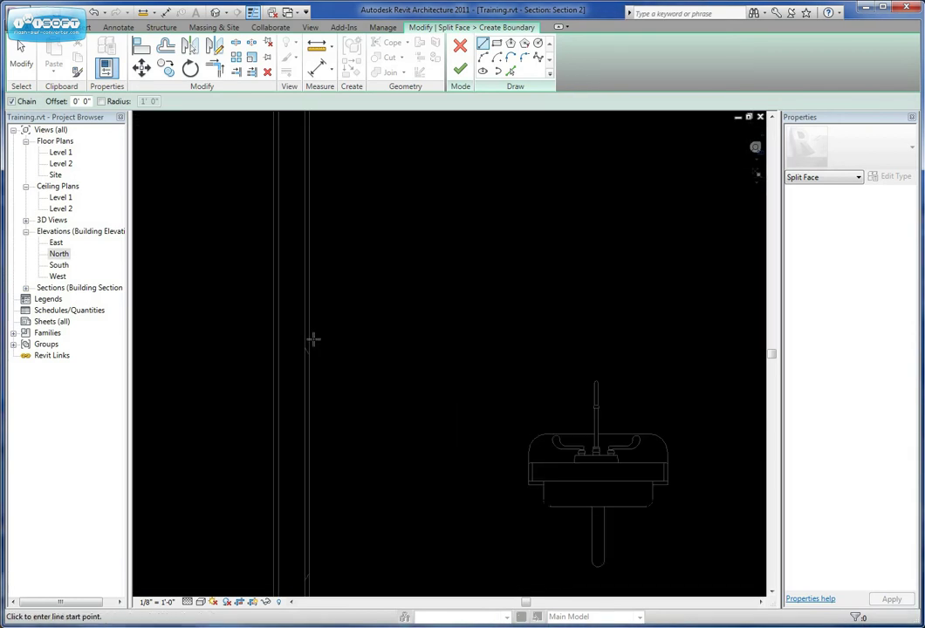
click(311, 350)
scroll(462, 347, down, 2)
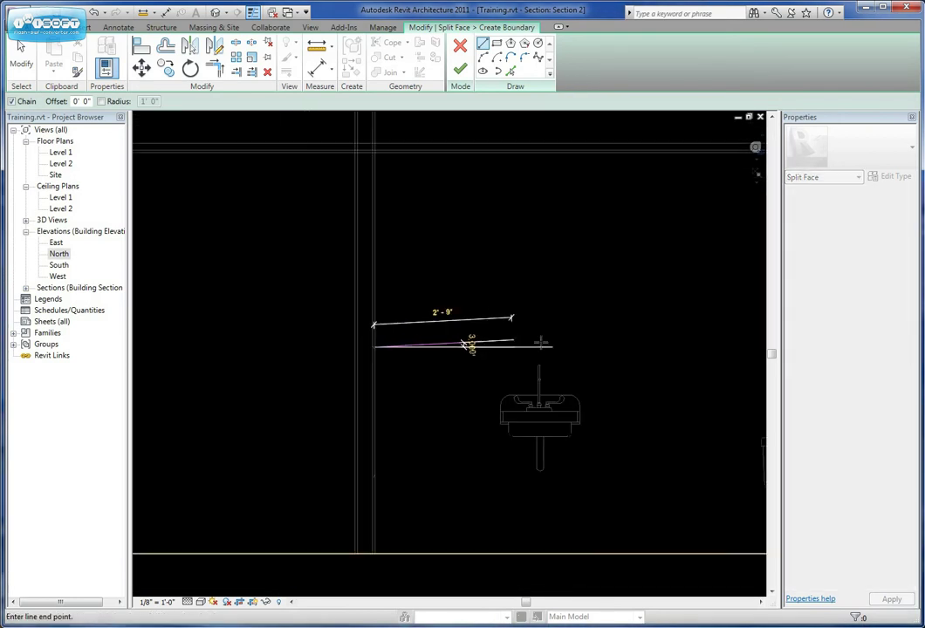
middle_drag(611, 353, 217, 334)
scroll(457, 325, up, 2)
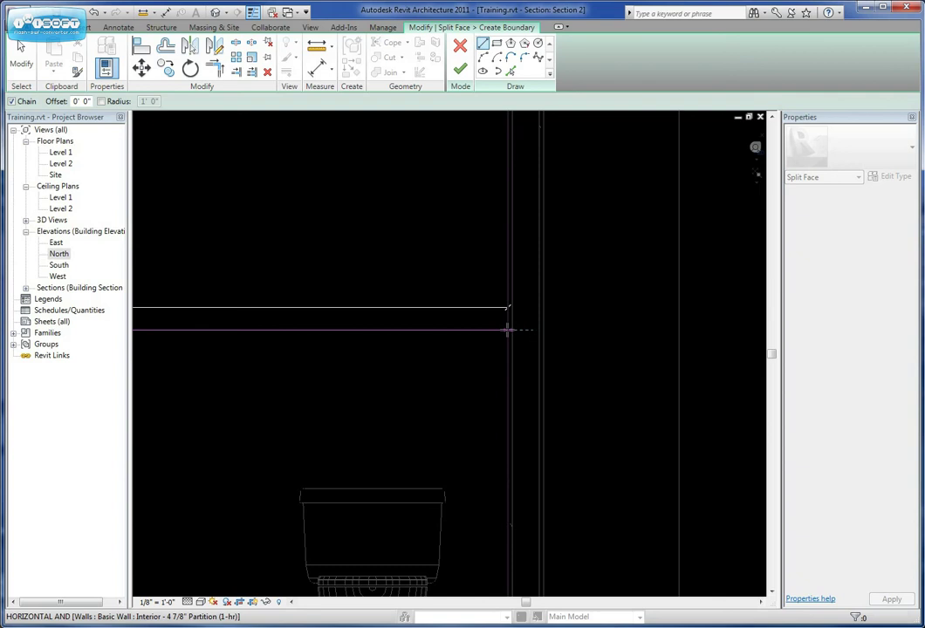
click(507, 329)
scroll(471, 350, down, 2)
key(Escape)
middle_drag(495, 371, 538, 352)
key(Escape)
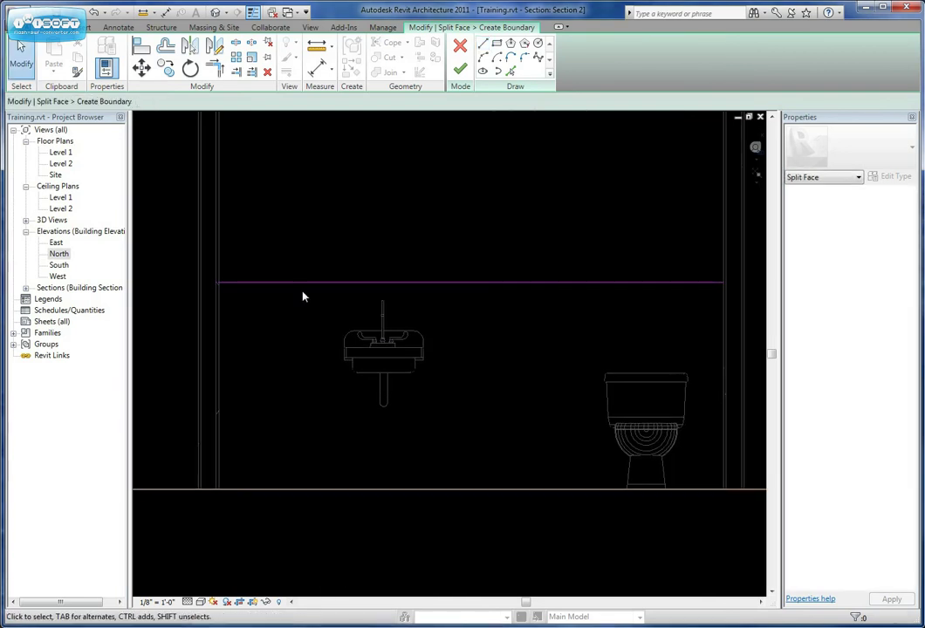
Step: Place an aligned dimension between the horizontal boundary line and the floor, beside the sink-side partition
click(305, 285)
middle_drag(400, 368, 502, 315)
scroll(502, 316, down, 2)
middle_drag(583, 340, 500, 382)
click(500, 326)
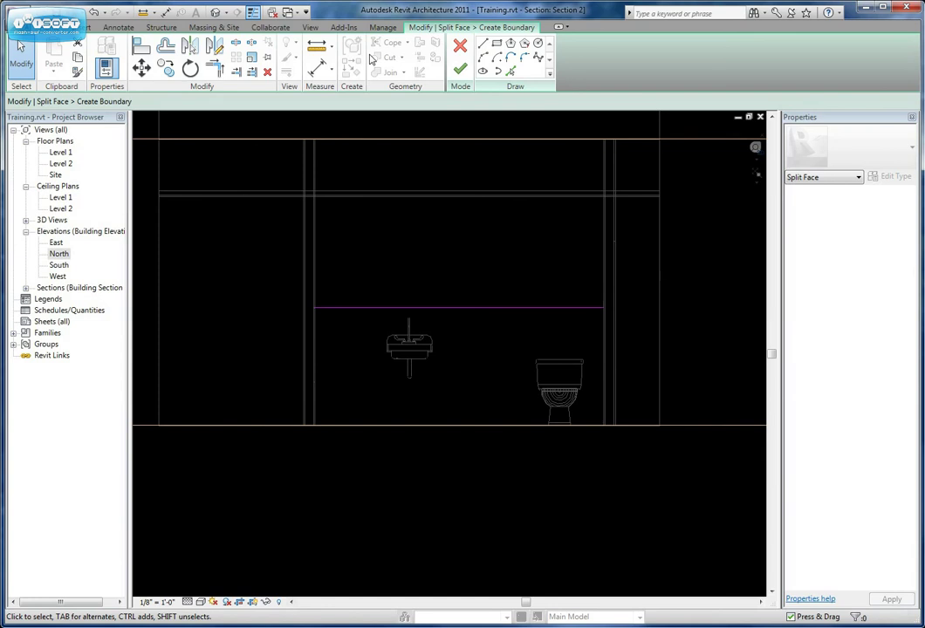
click(119, 27)
click(43, 52)
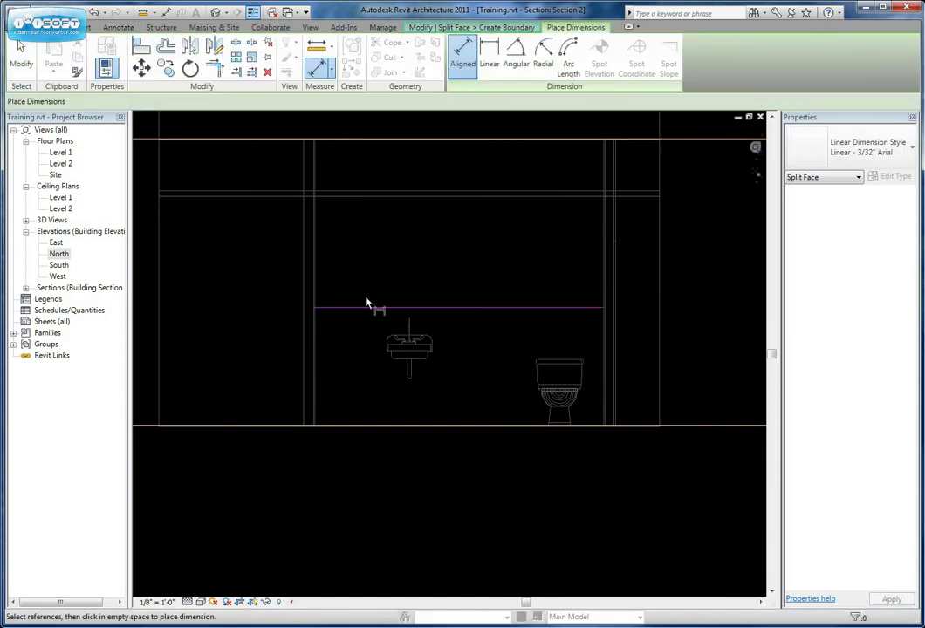
click(367, 309)
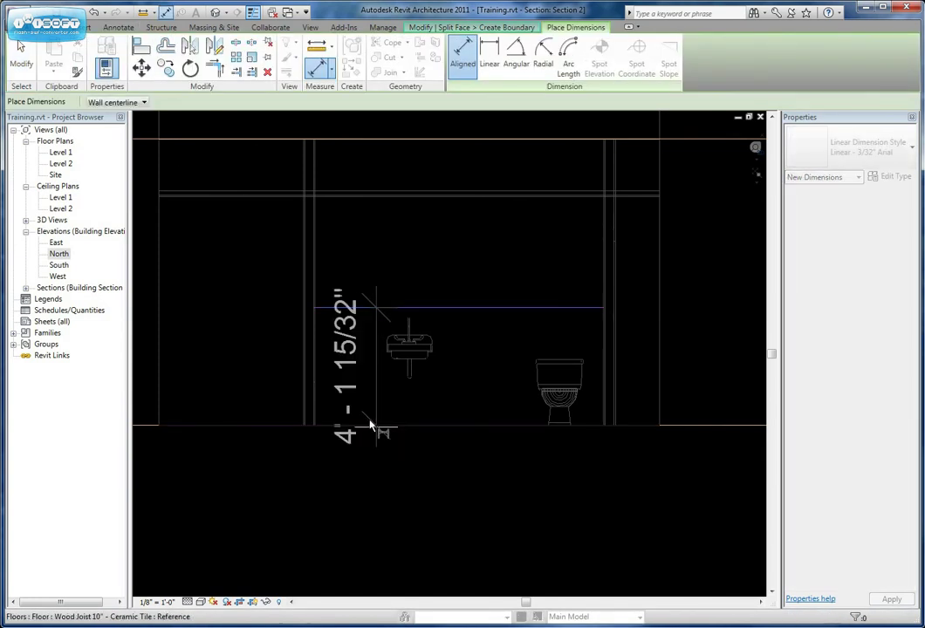
click(370, 422)
click(261, 356)
key(Escape)
key(Escape)
scroll(349, 341, up, 1)
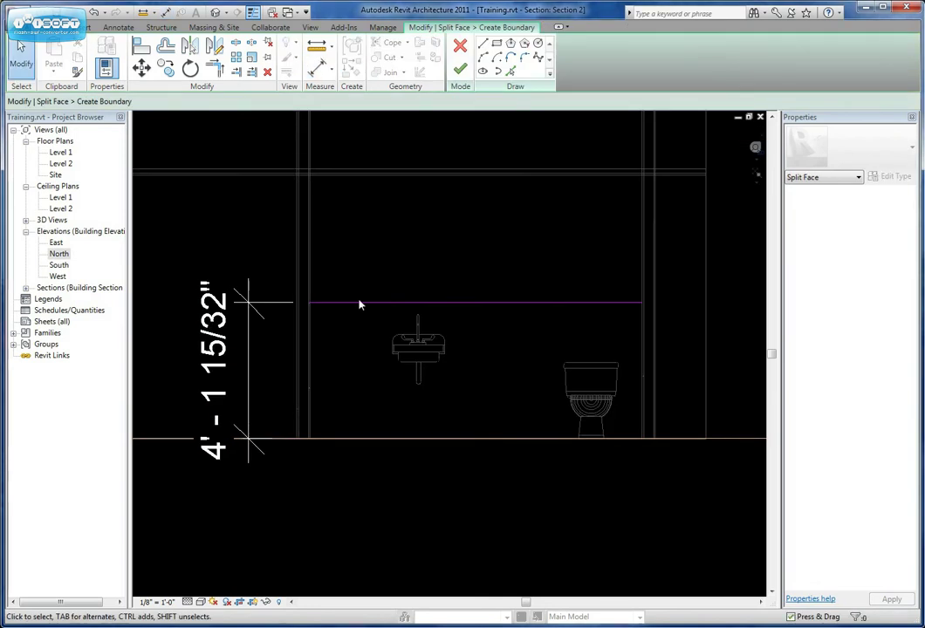
Step: Set the boundary line's height above the floor to 4' through its dimension, then delete the dimension
click(356, 303)
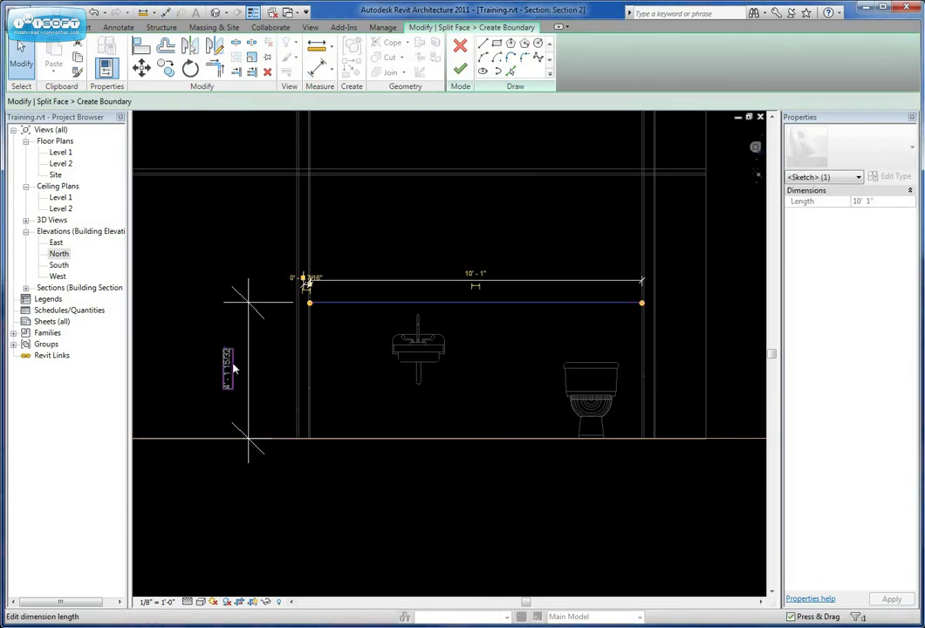
click(232, 369)
text(4)
key(Return)
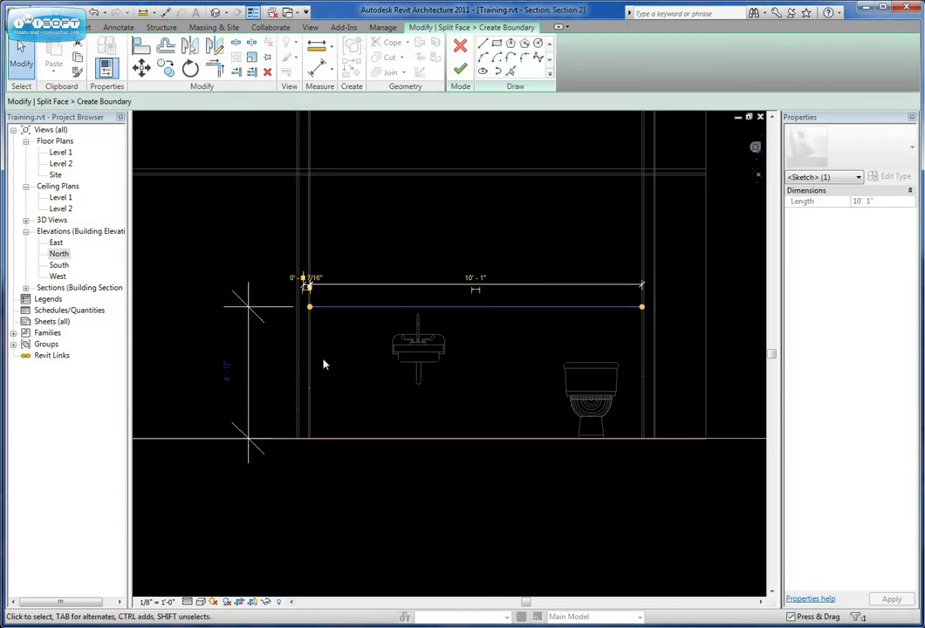
click(266, 308)
key(Escape)
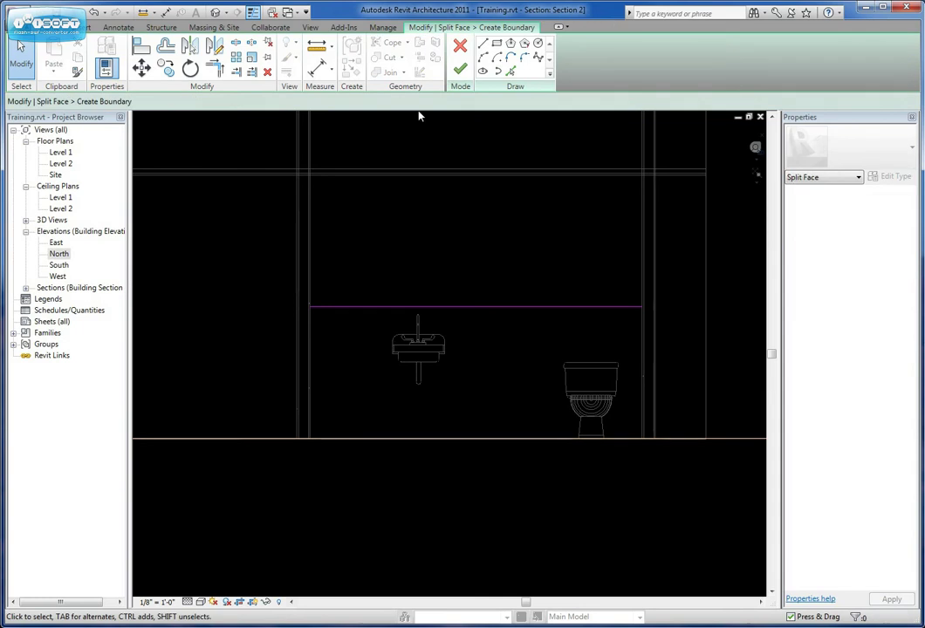
Step: Draw a vertical boundary line from the horizontal line's sink-side end down to the floor along the partition
click(483, 46)
scroll(297, 340, up, 5)
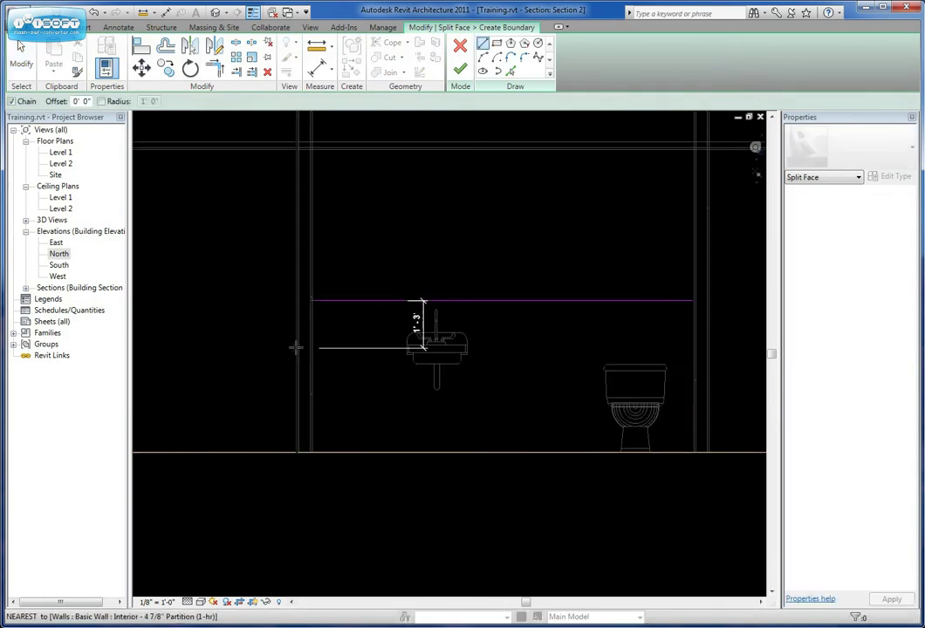
click(319, 232)
scroll(345, 400, down, 2)
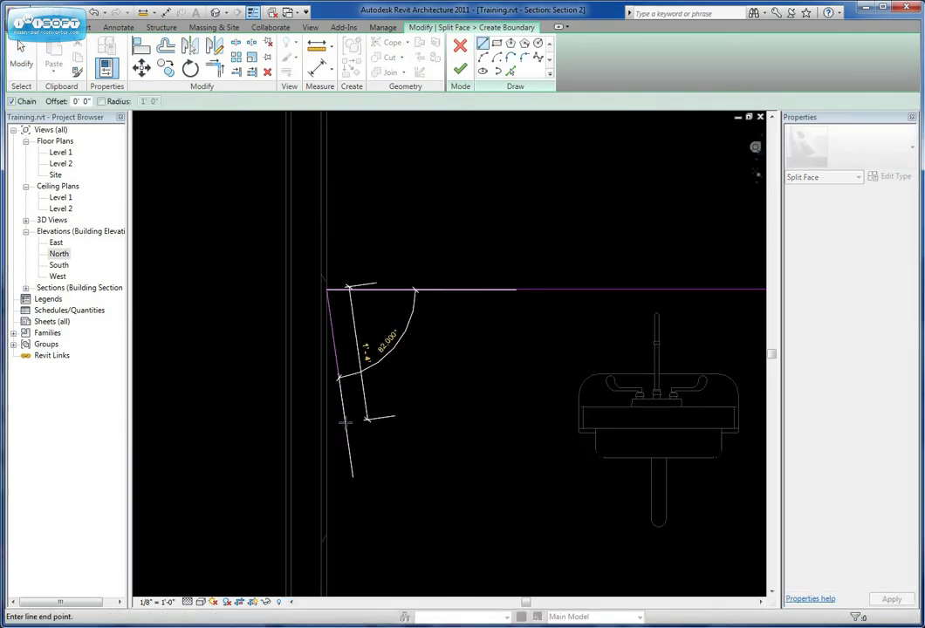
middle_drag(340, 557, 335, 392)
click(321, 528)
key(Escape)
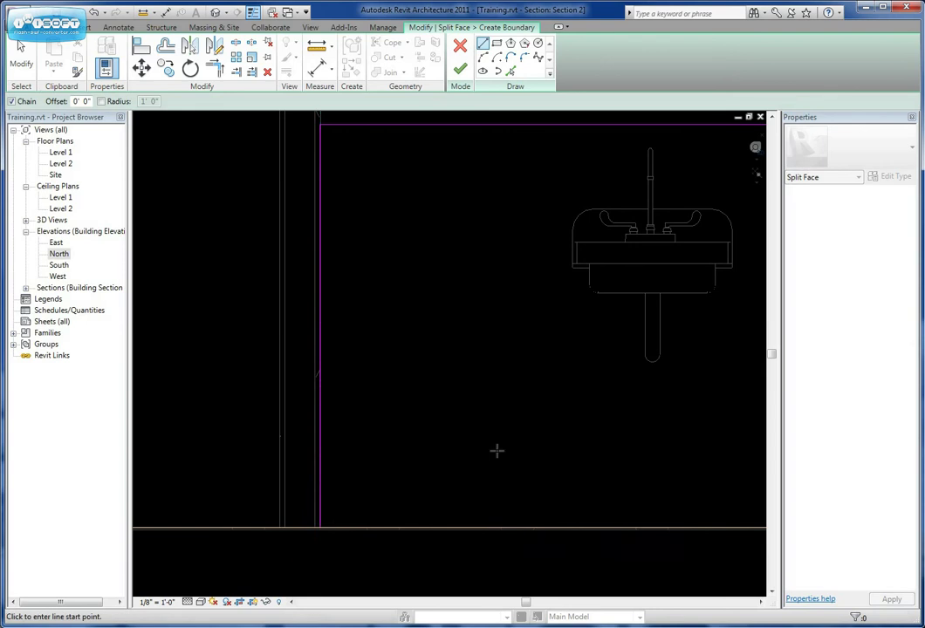
Step: Draw a vertical boundary line from the horizontal line's toilet-side end down to the floor and finish the split face
middle_drag(662, 457, 0, 502)
click(586, 170)
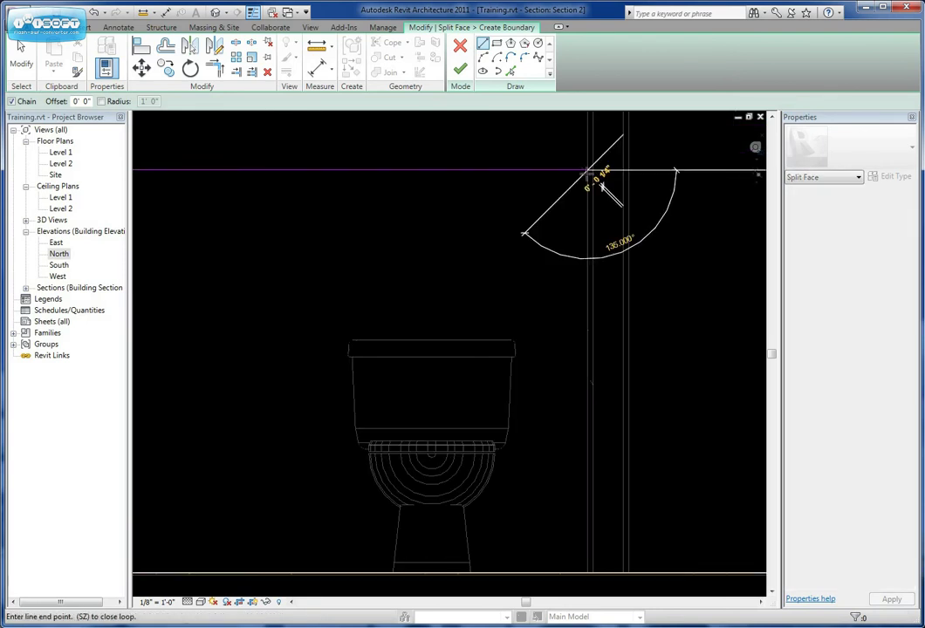
click(587, 571)
scroll(331, 388, down, 5)
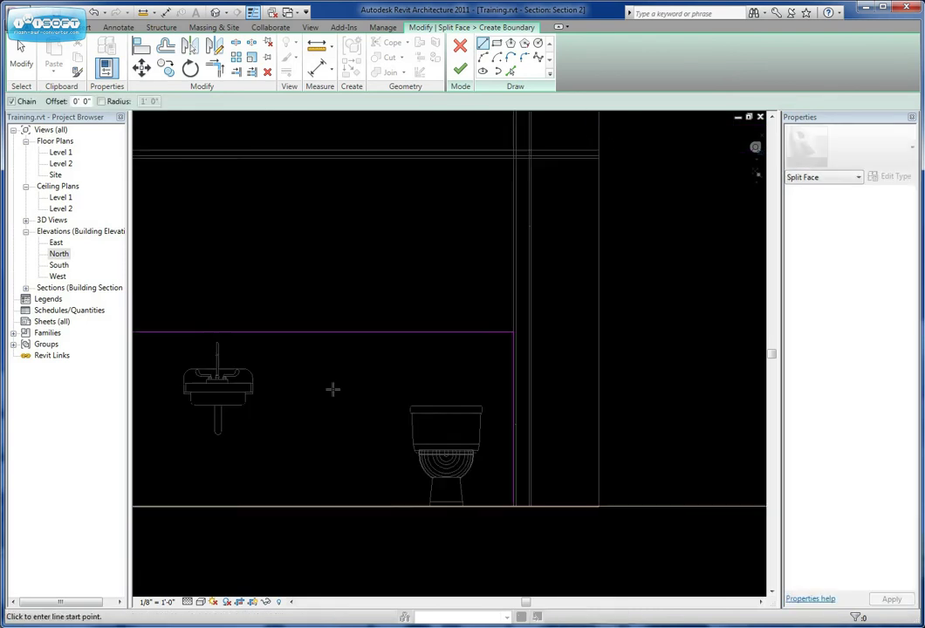
click(459, 69)
click(479, 507)
scroll(479, 508, up, 1)
scroll(479, 508, up, 1)
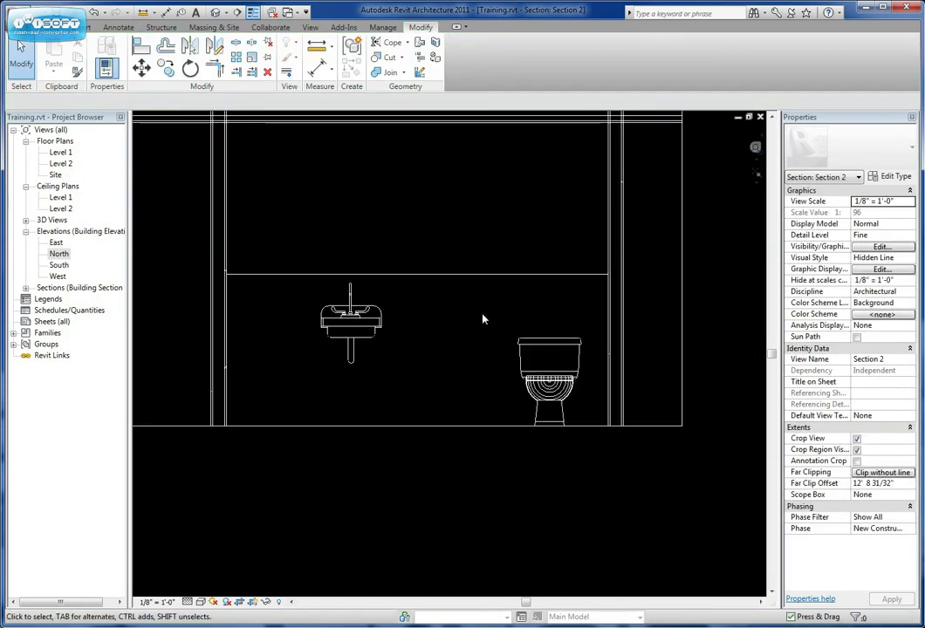
Step: Paint the 4' high split-face region behind the sink and toilet with the Tile (4) material
click(436, 58)
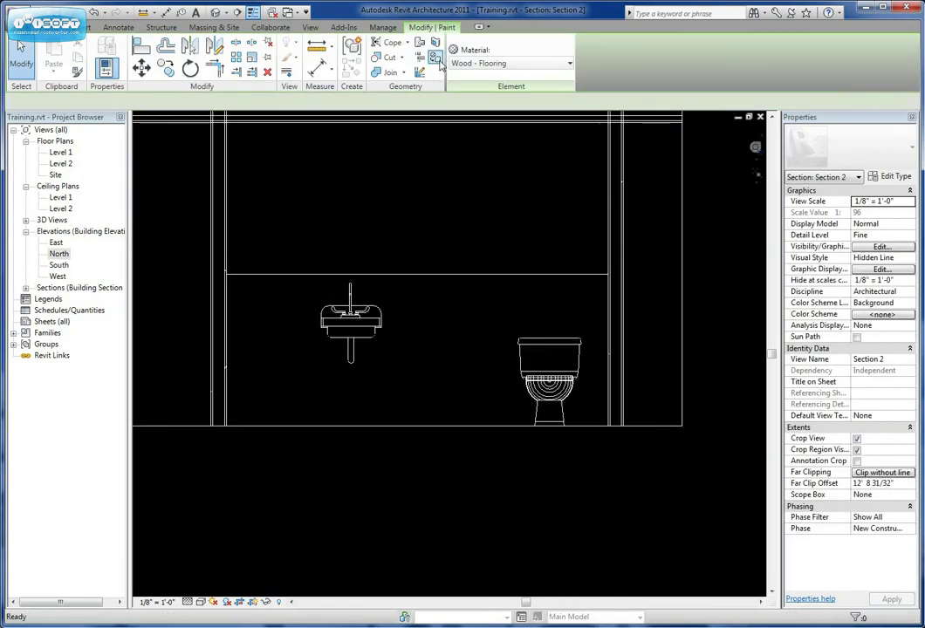
click(506, 63)
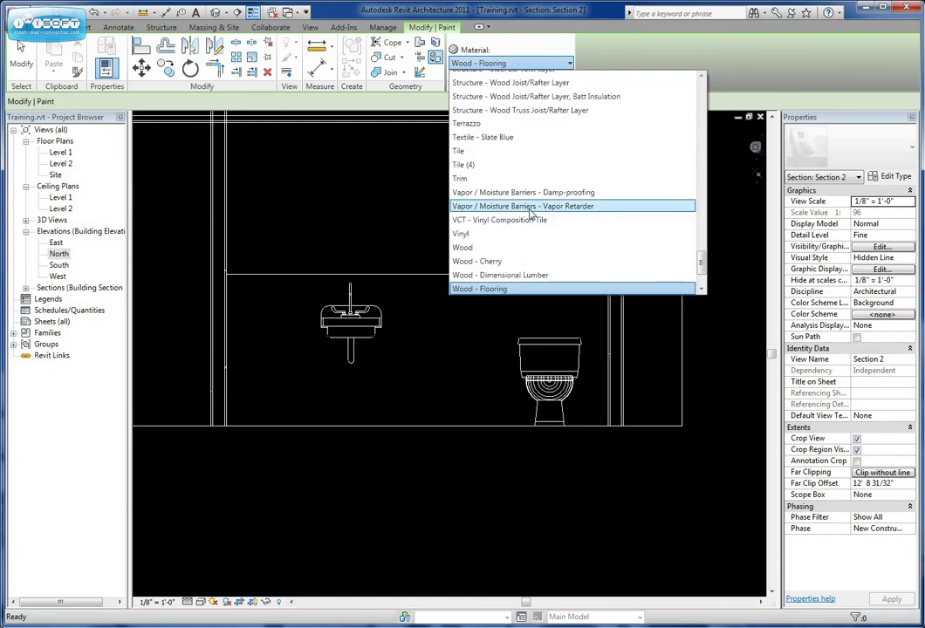
scroll(523, 223, up, 2)
click(504, 225)
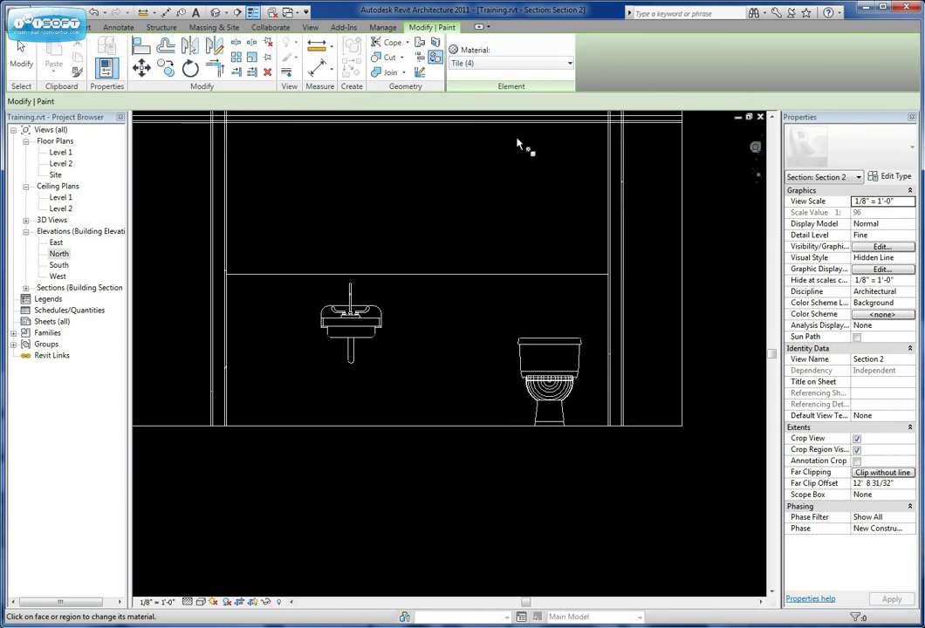
Step: Give the Tile (4) material the 4" Tile surface pattern and finish painting
click(394, 28)
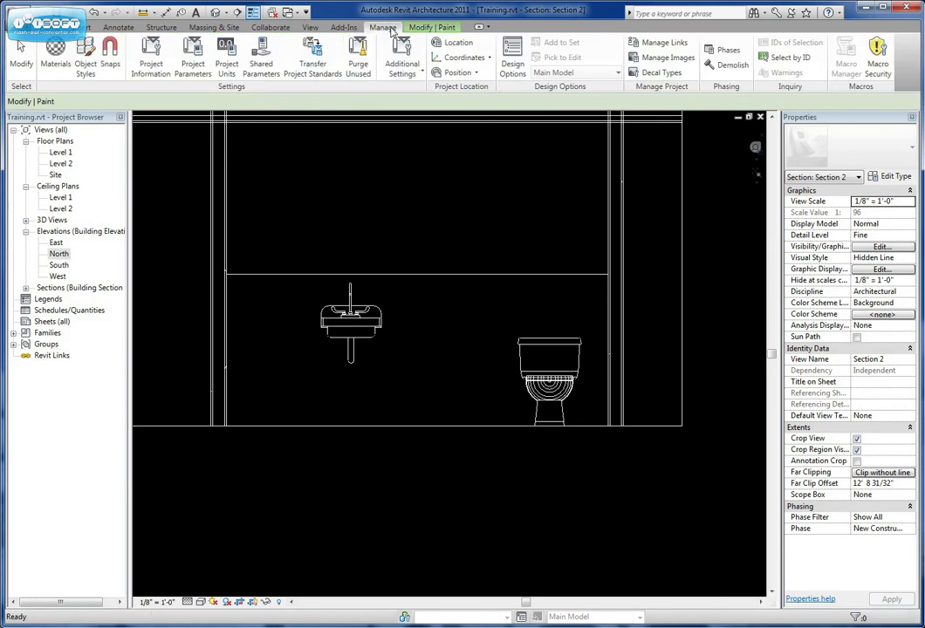
click(70, 51)
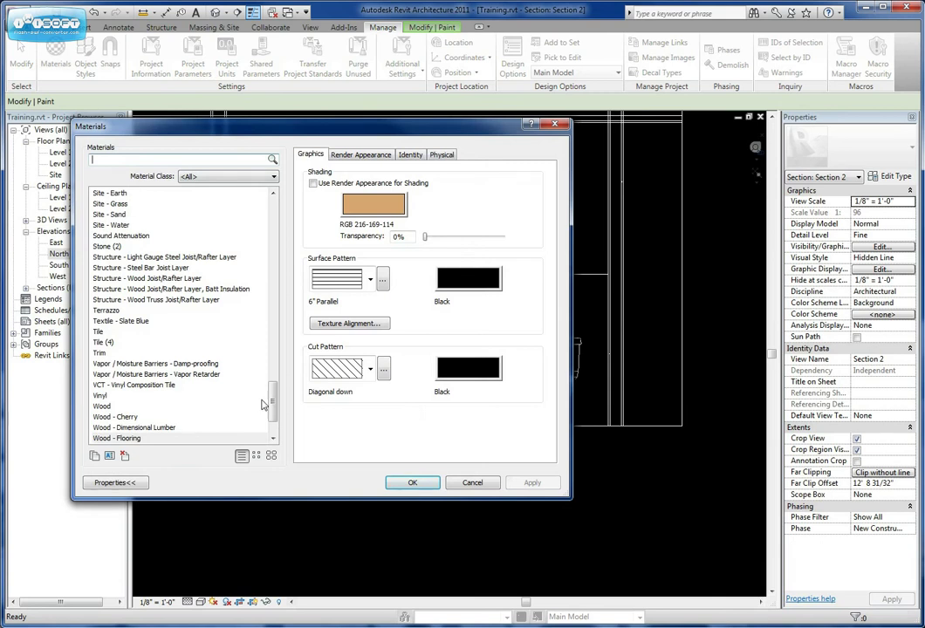
click(103, 342)
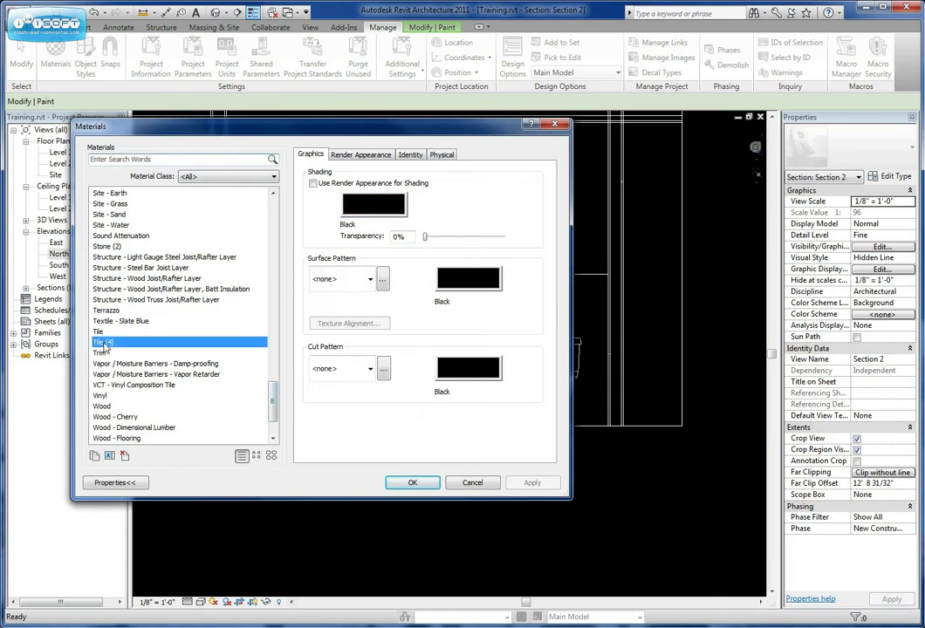
click(369, 279)
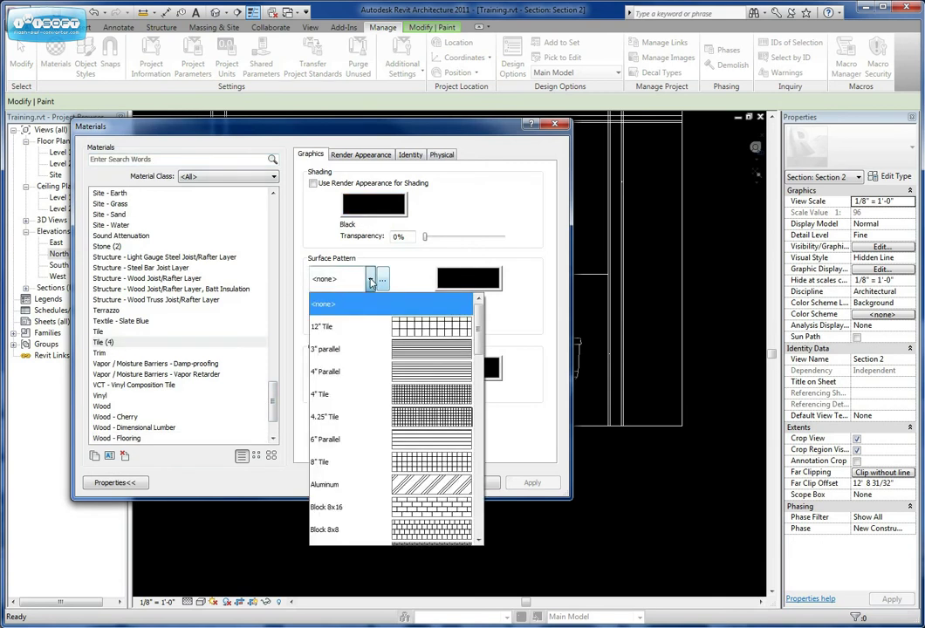
click(426, 399)
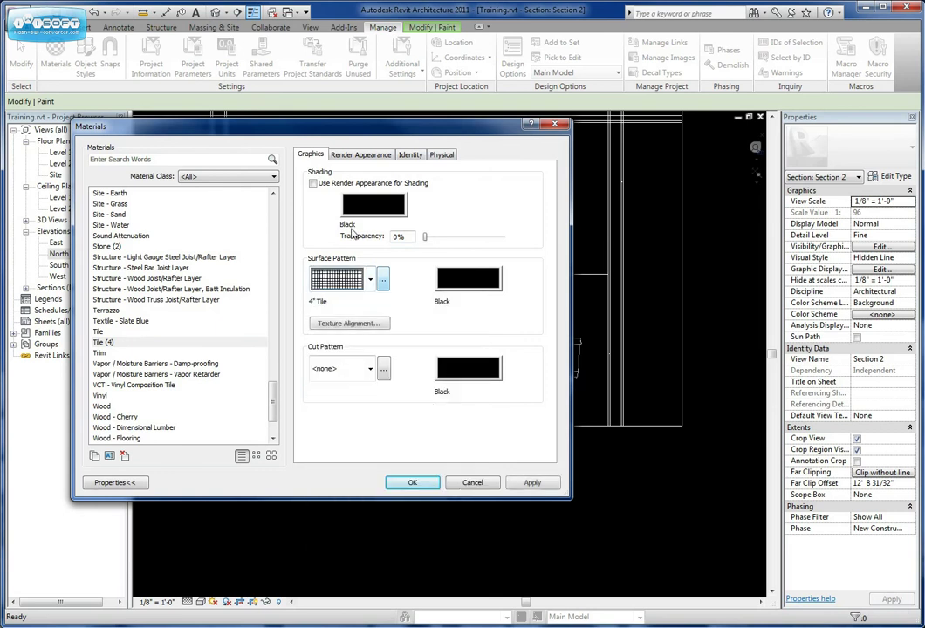
click(414, 483)
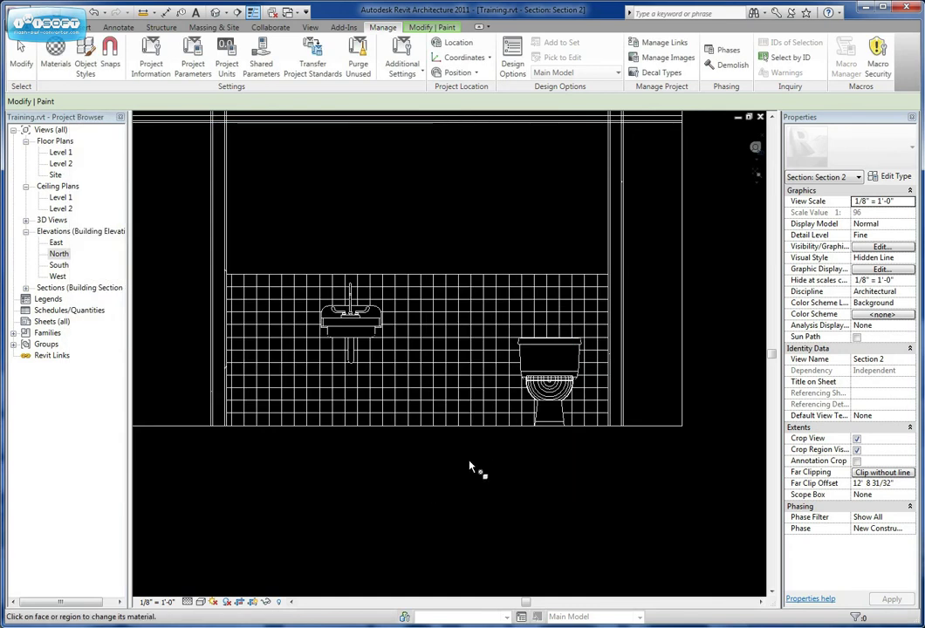
key(Escape)
Step: Place a continuous aligned dimension from the floor through the tile's upper edge to the ceiling, beside the sink-side partition
middle_drag(459, 462, 522, 470)
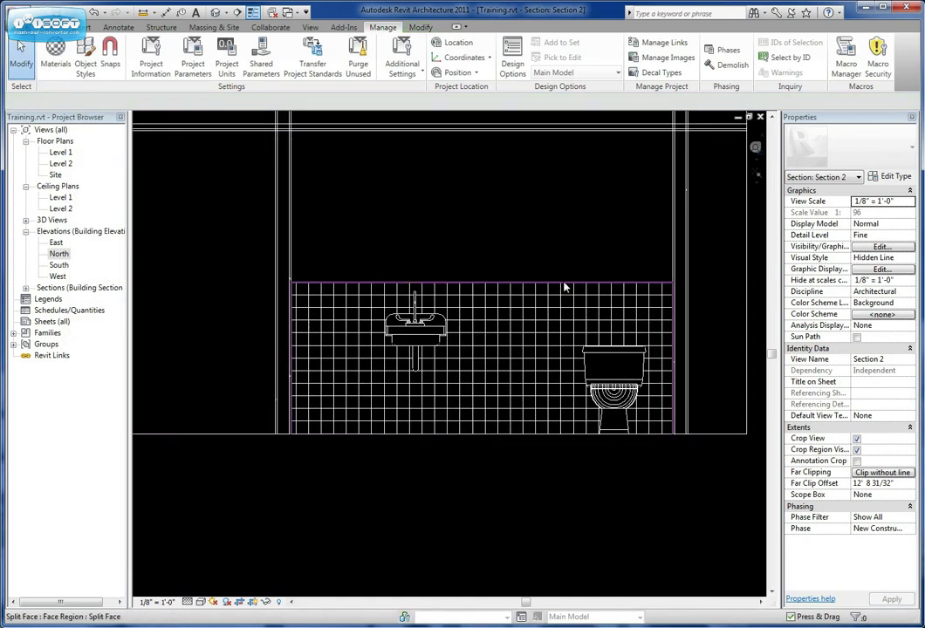
middle_drag(536, 323, 497, 332)
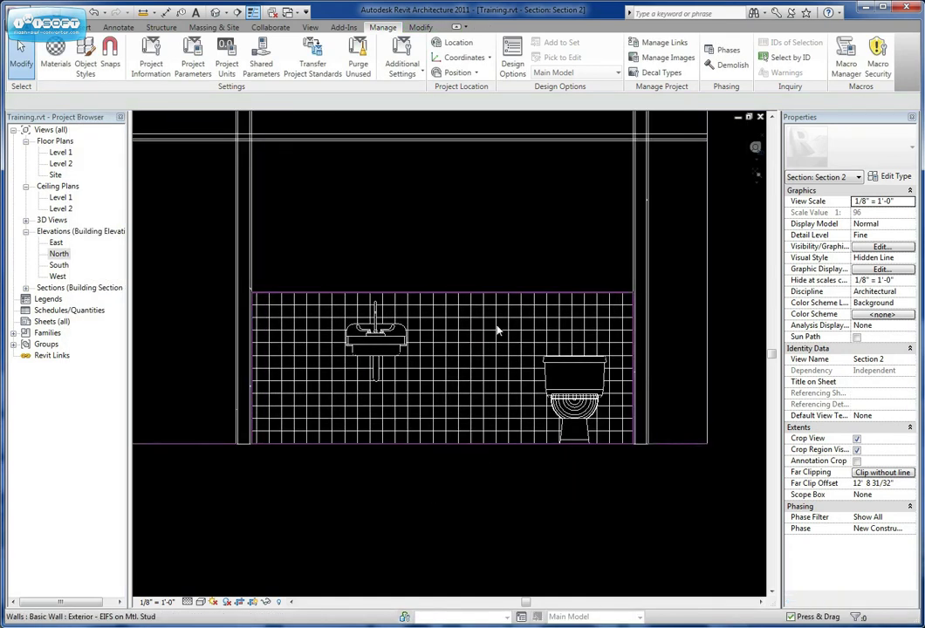
click(118, 27)
click(51, 57)
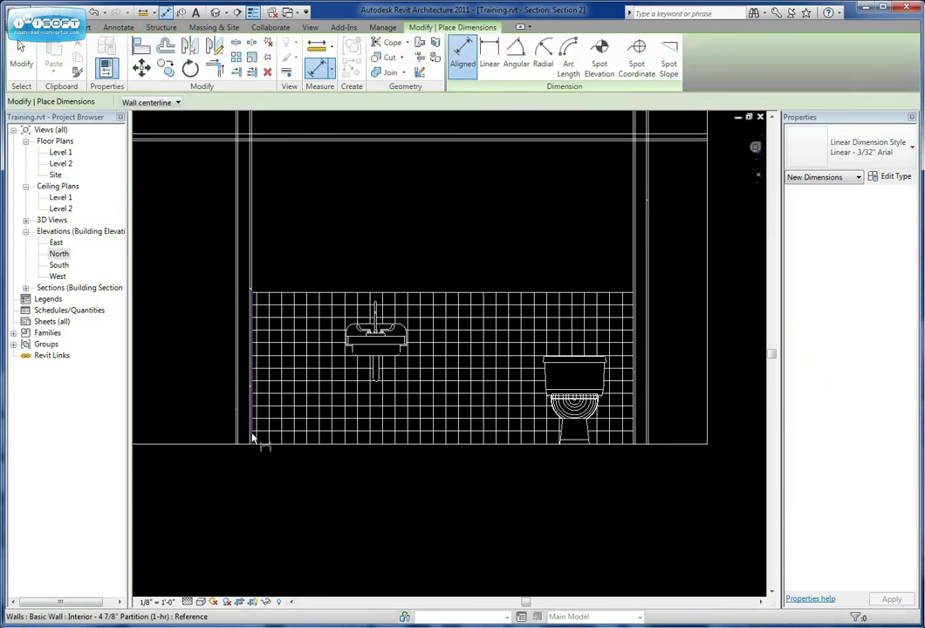
click(301, 293)
click(304, 141)
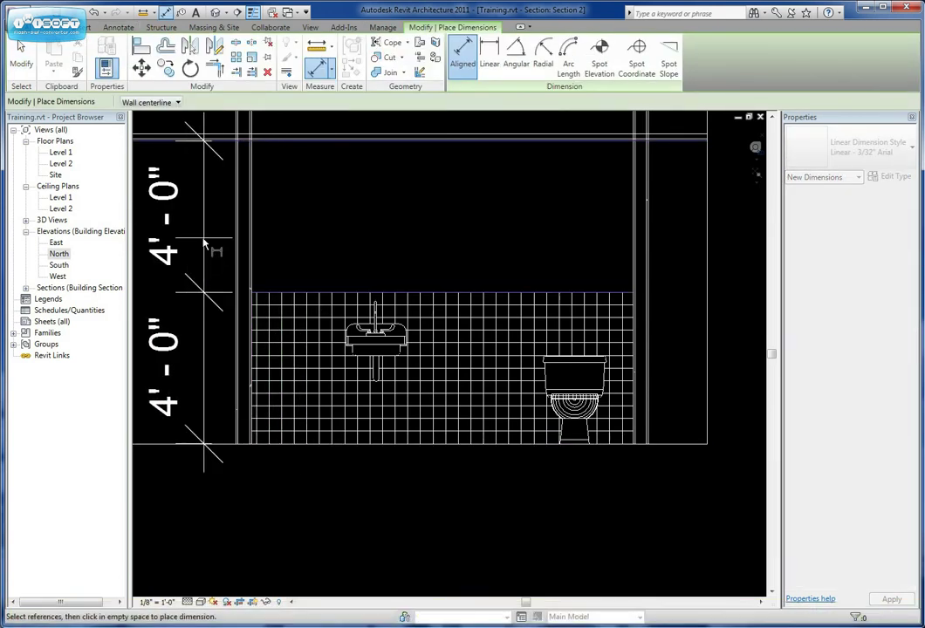
click(186, 256)
scroll(360, 250, down, 1)
middle_drag(360, 250, 505, 325)
scroll(505, 324, down, 1)
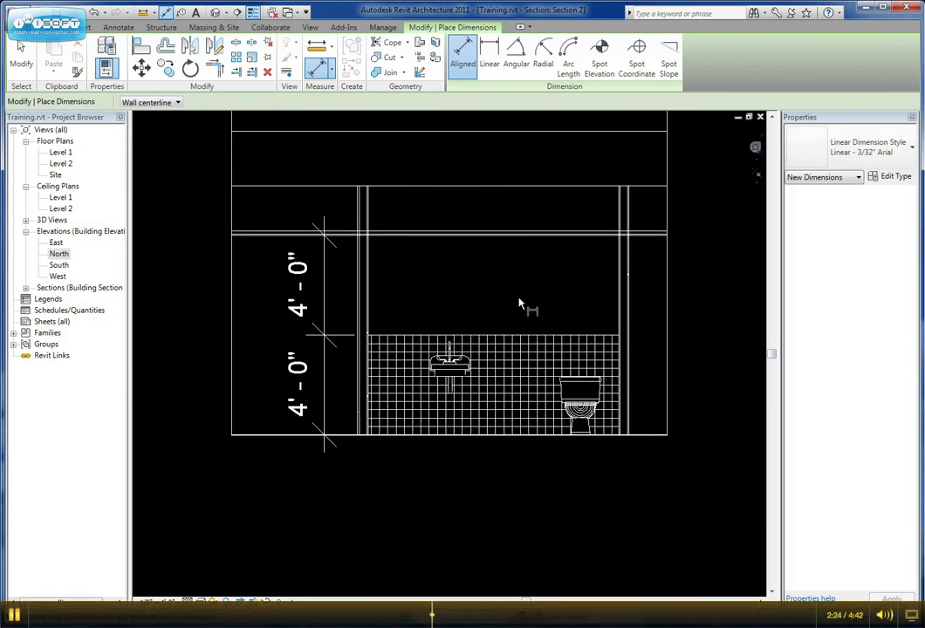
scroll(511, 332, up, 1)
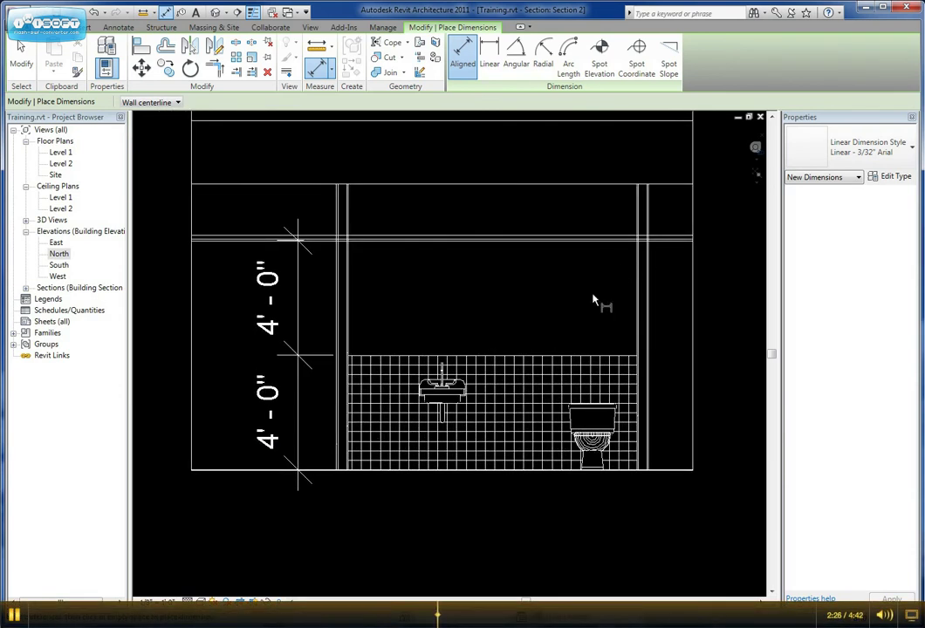
key(Escape)
key(Escape)
Step: Close the bathroom section view and open the default 3D view from the Level 1 plan
scroll(578, 311, up, 1)
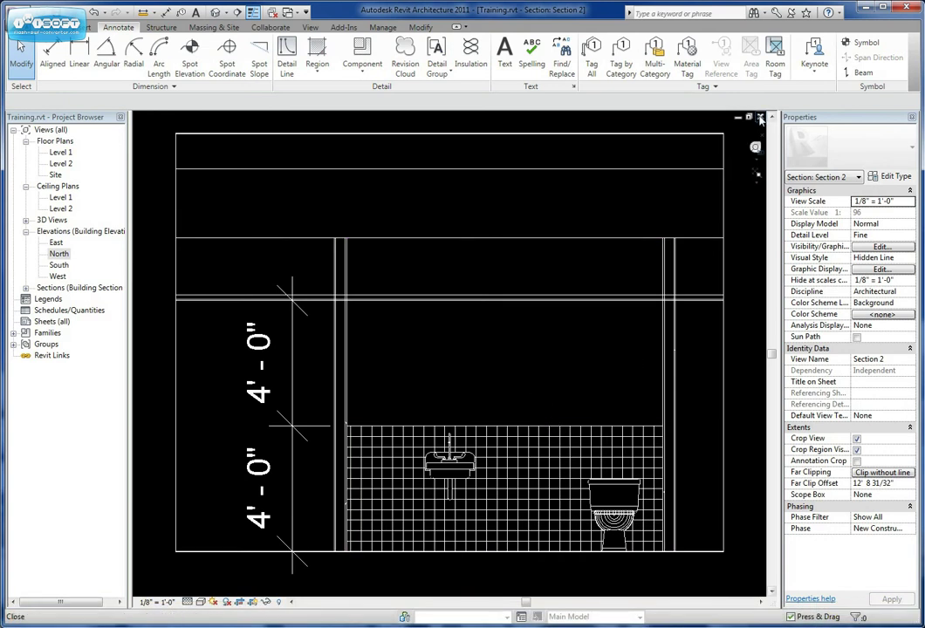
click(760, 119)
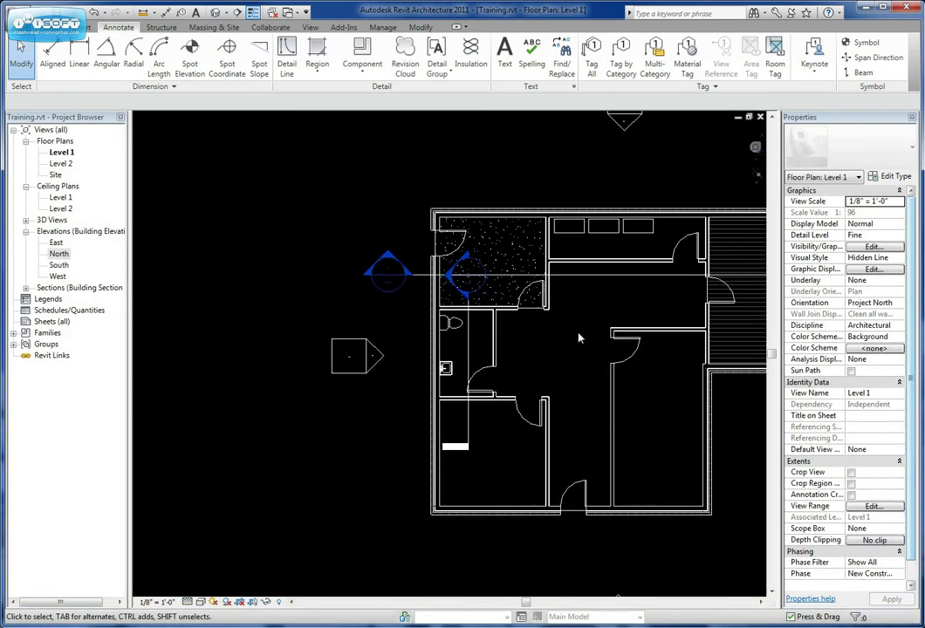
middle_drag(475, 299, 448, 320)
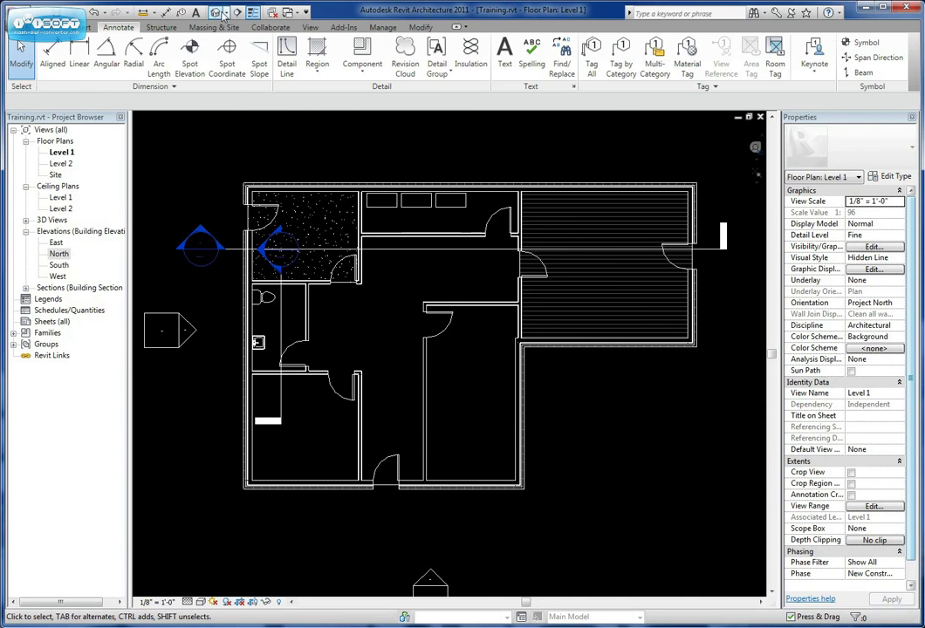
click(215, 13)
Step: Temporarily hide the roof and the 2' x 4' ACT System ceiling in the 3D view
scroll(424, 257, up, 5)
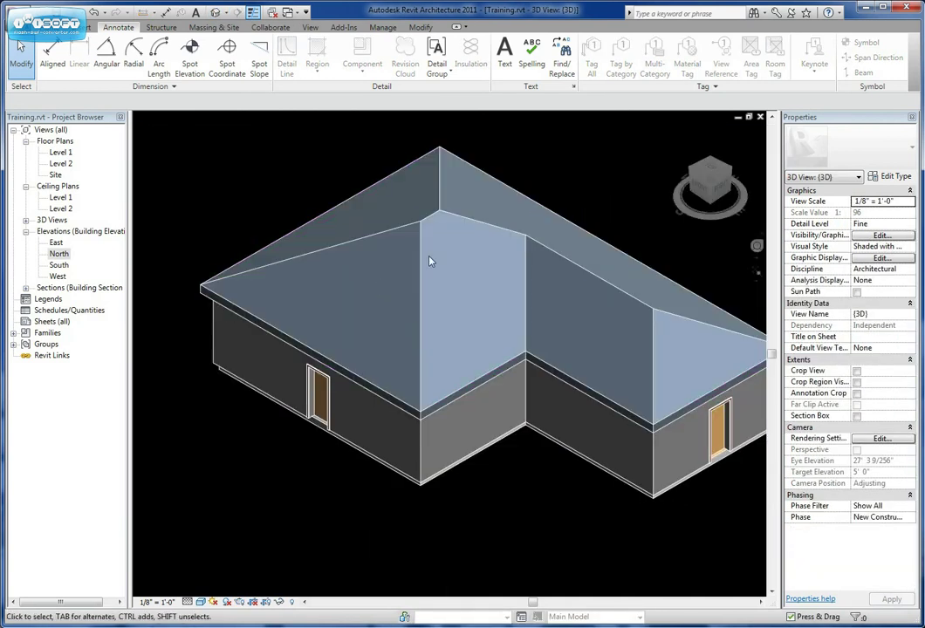
click(423, 257)
click(280, 602)
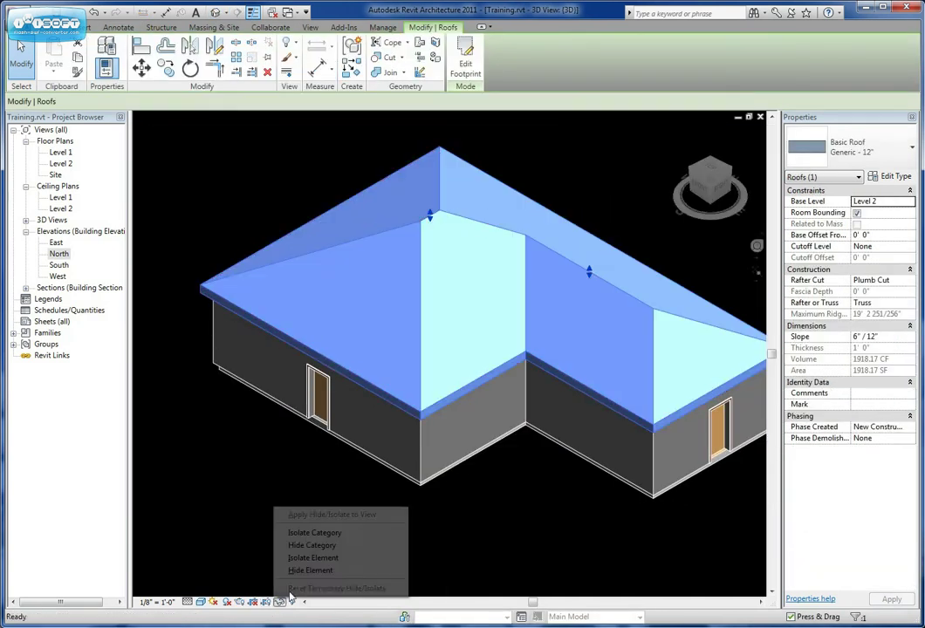
click(316, 570)
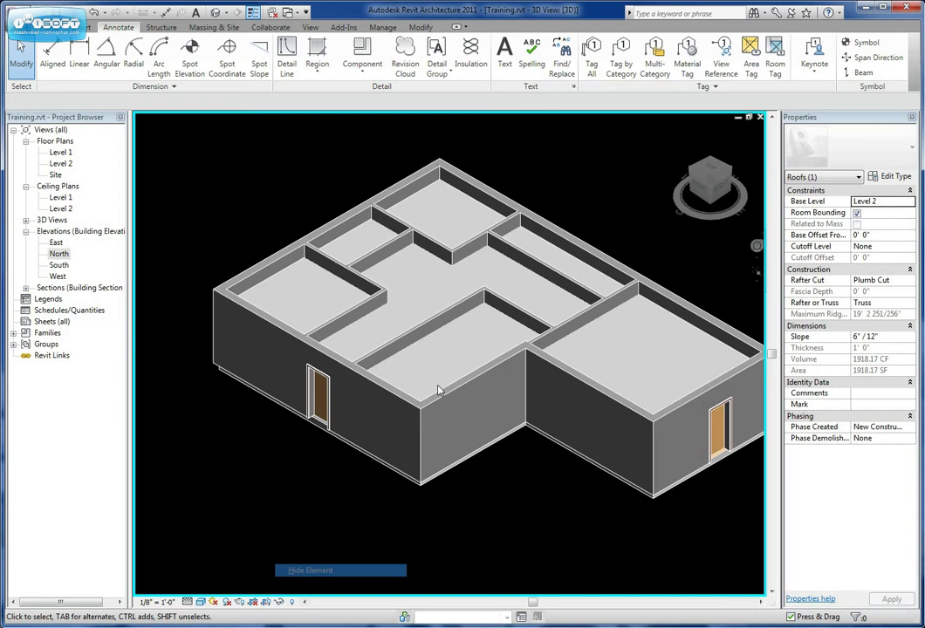
click(455, 151)
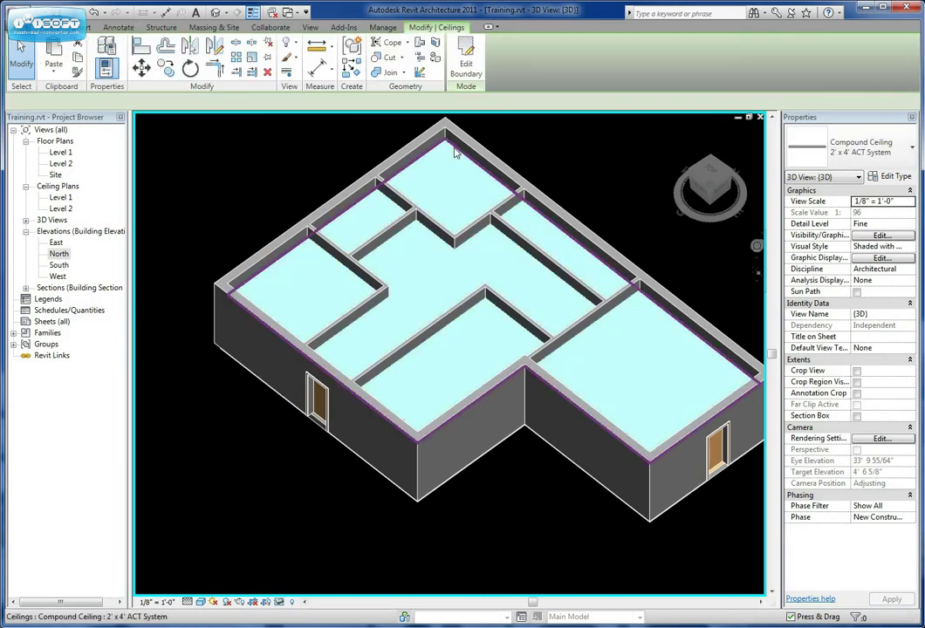
click(281, 602)
click(316, 569)
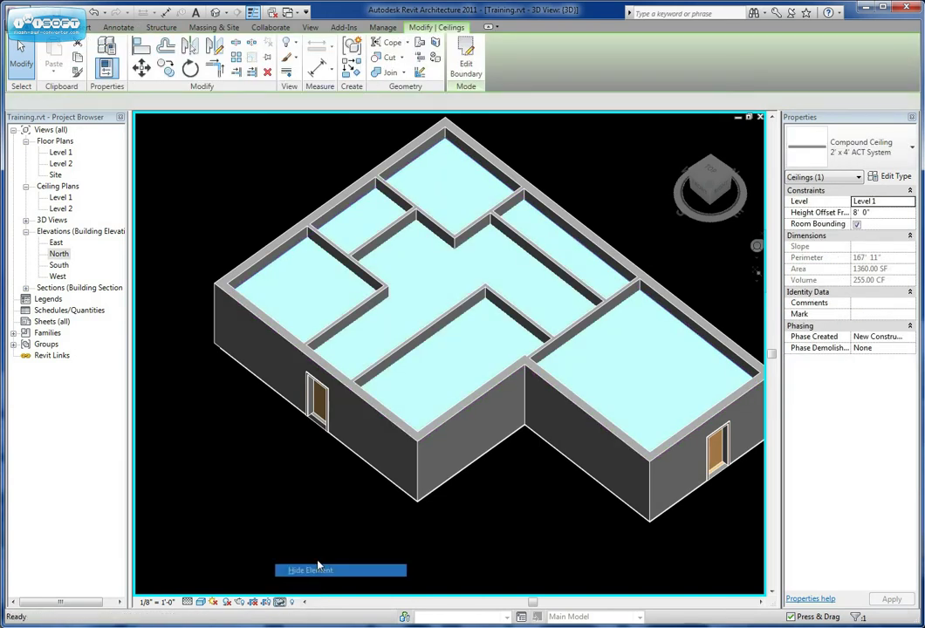
Step: Examine the tiled wall region behind the sink and toilet and the surrounding room floors in 3D
scroll(523, 367, up, 5)
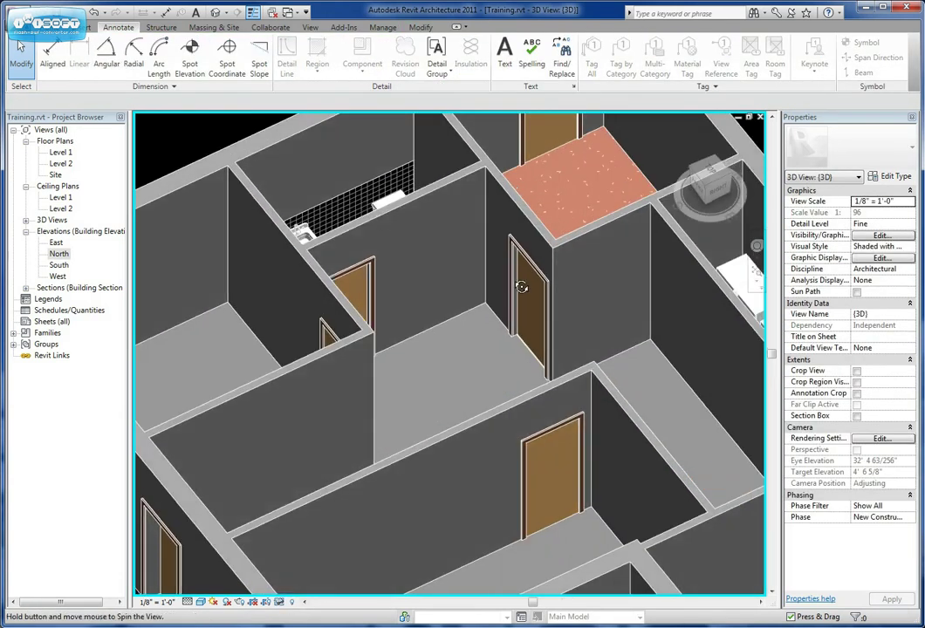
scroll(440, 331, down, 4)
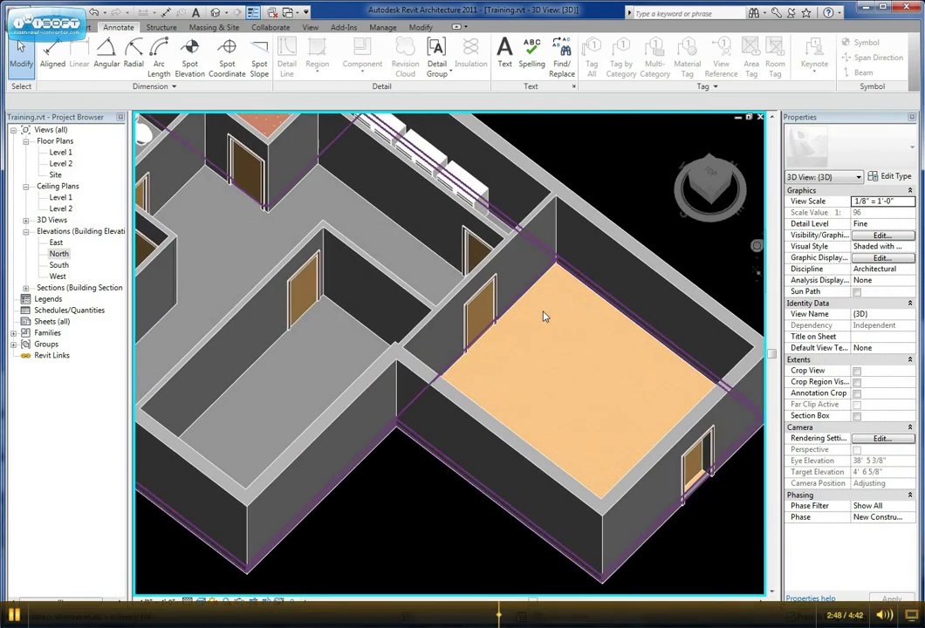
scroll(558, 340, up, 4)
middle_drag(520, 347, 570, 431)
middle_drag(342, 155, 310, 223)
scroll(216, 301, up, 4)
shift+middle_drag(293, 275, 196, 328)
scroll(423, 180, up, 4)
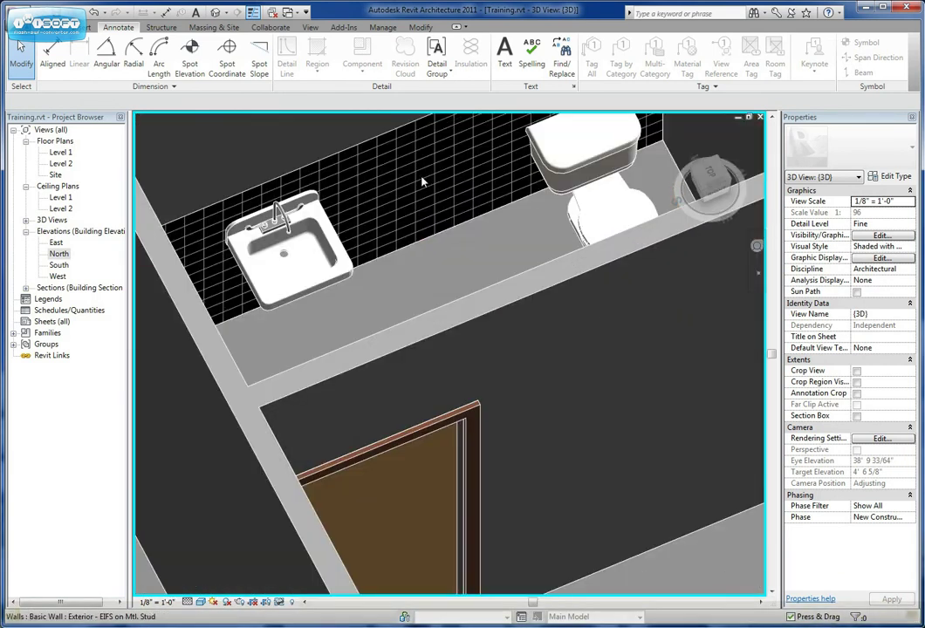
middle_drag(423, 179, 376, 263)
scroll(532, 148, down, 3)
middle_drag(532, 148, 501, 219)
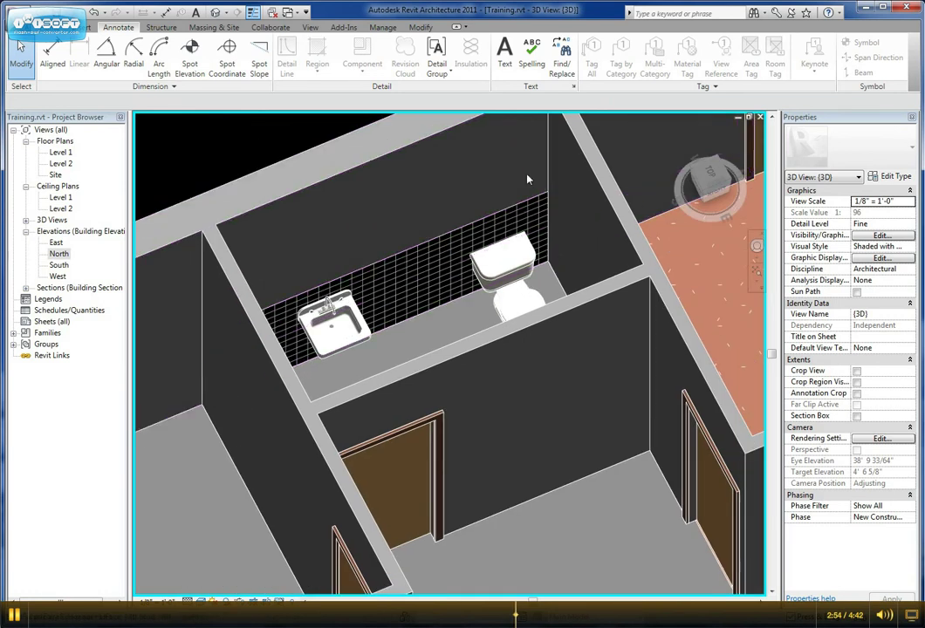
scroll(402, 266, down, 2)
shift+middle_drag(464, 290, 435, 370)
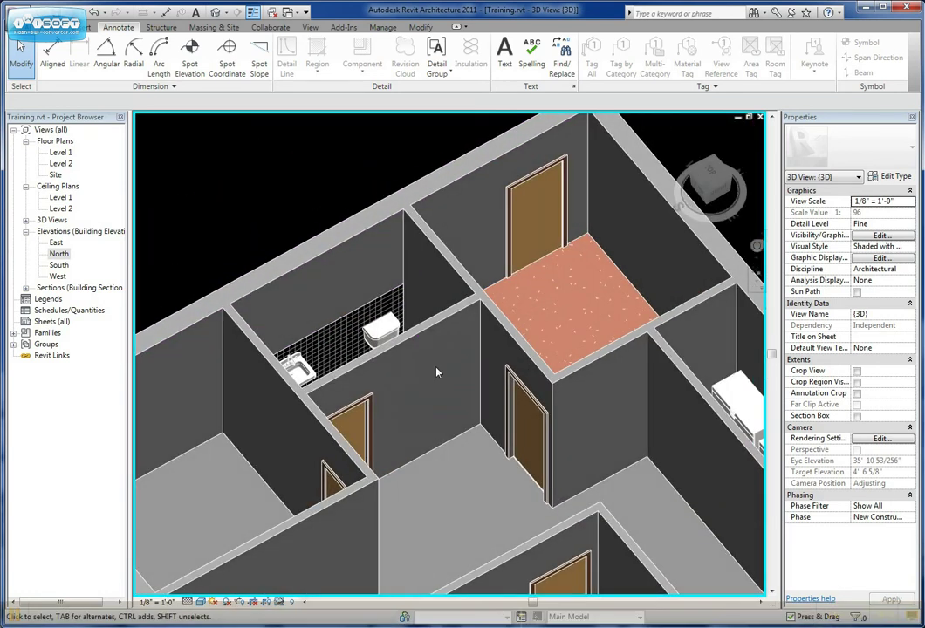
middle_drag(455, 416, 354, 279)
scroll(354, 279, down, 2)
shift+middle_drag(474, 337, 487, 310)
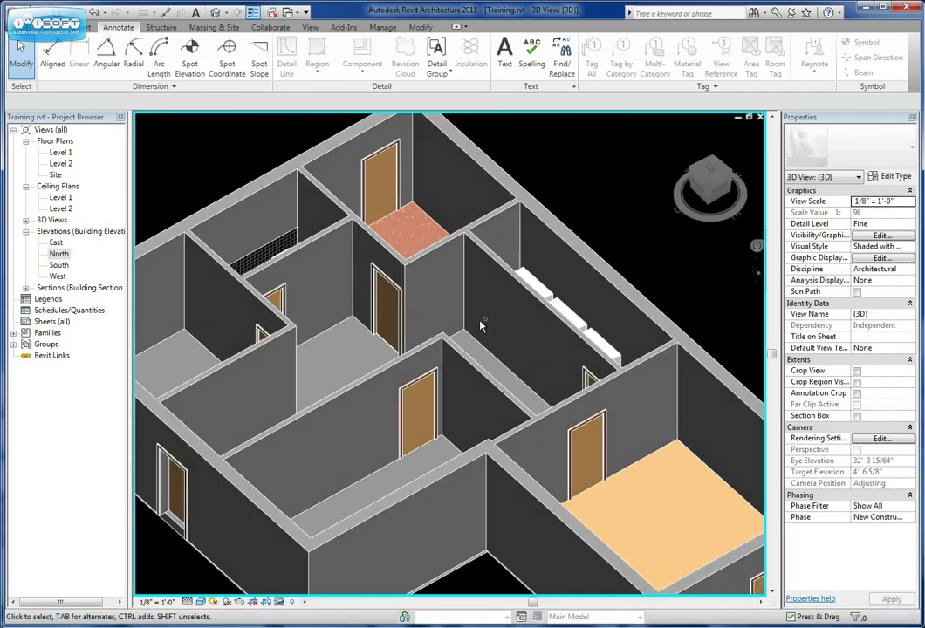
Step: Return to the Level 1 floor plan and open Section 1 from its section marker
key(ctrl+Tab)
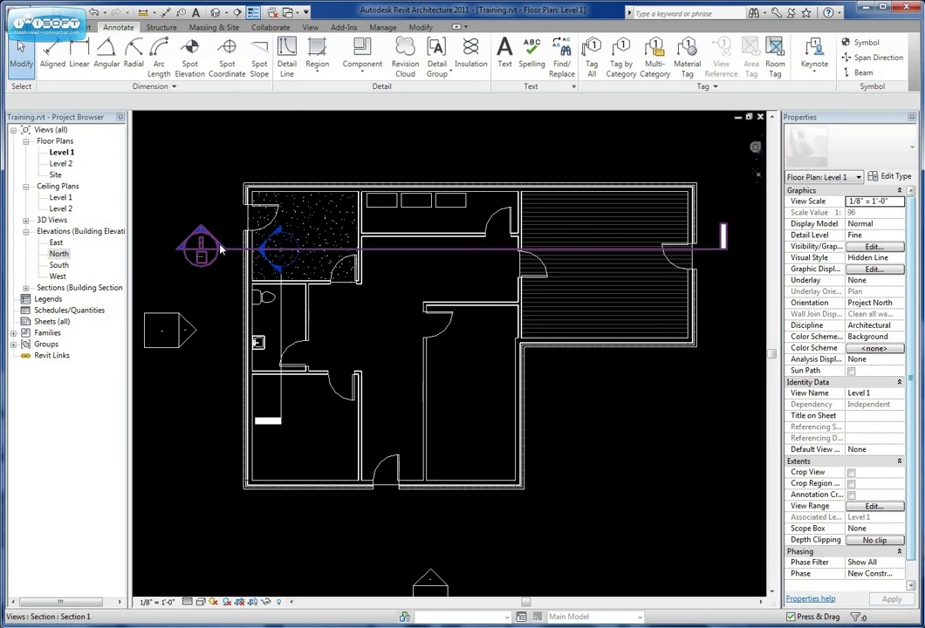
double_click(199, 247)
scroll(201, 449, up, 5)
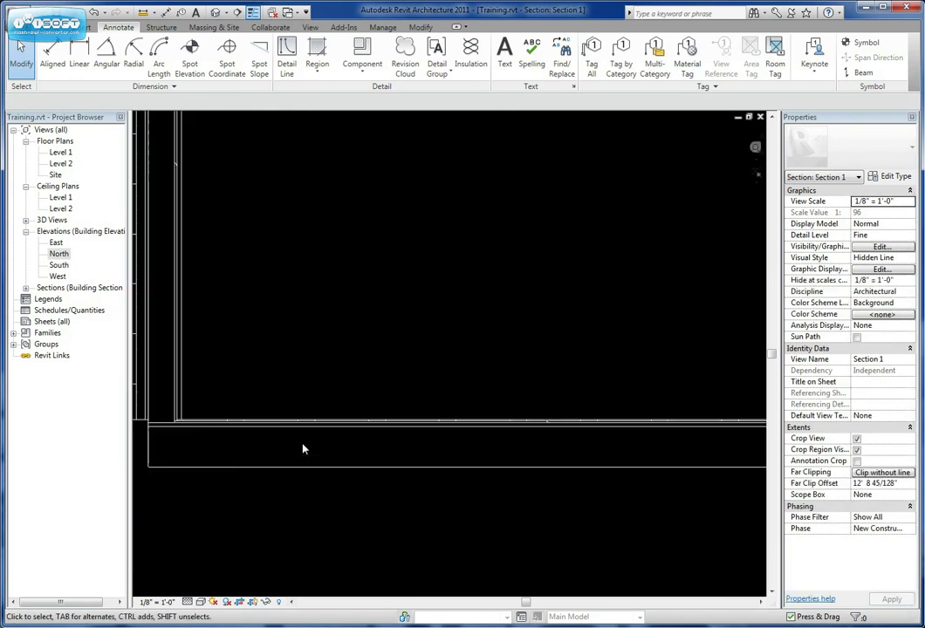
Step: Select the Wood Joist 10" - Ceramic Tile floor in Section 1 and examine its layers and extent beneath the walls
click(226, 424)
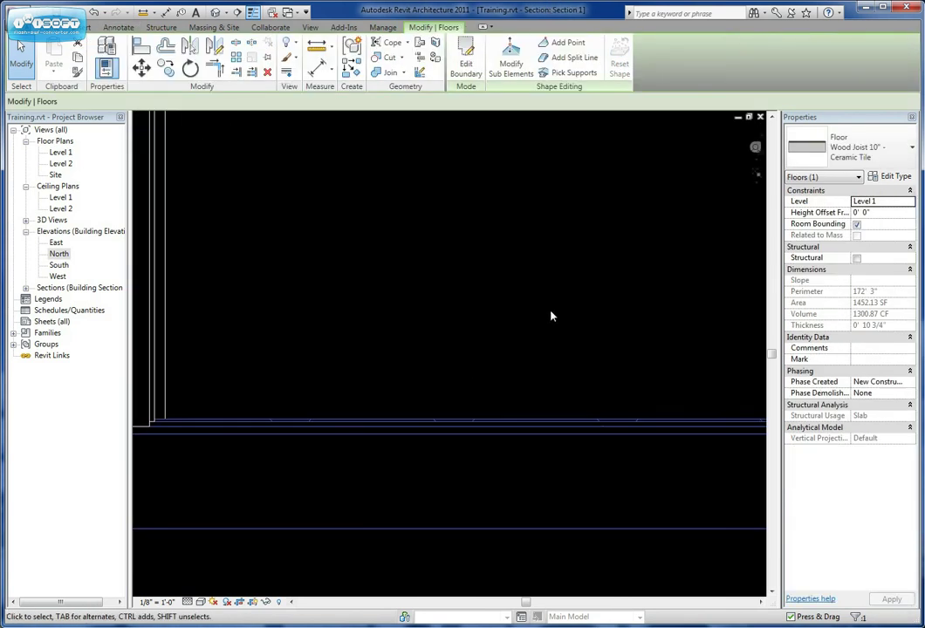
scroll(551, 315, down, 2)
middle_drag(588, 301, 316, 308)
scroll(405, 311, down, 2)
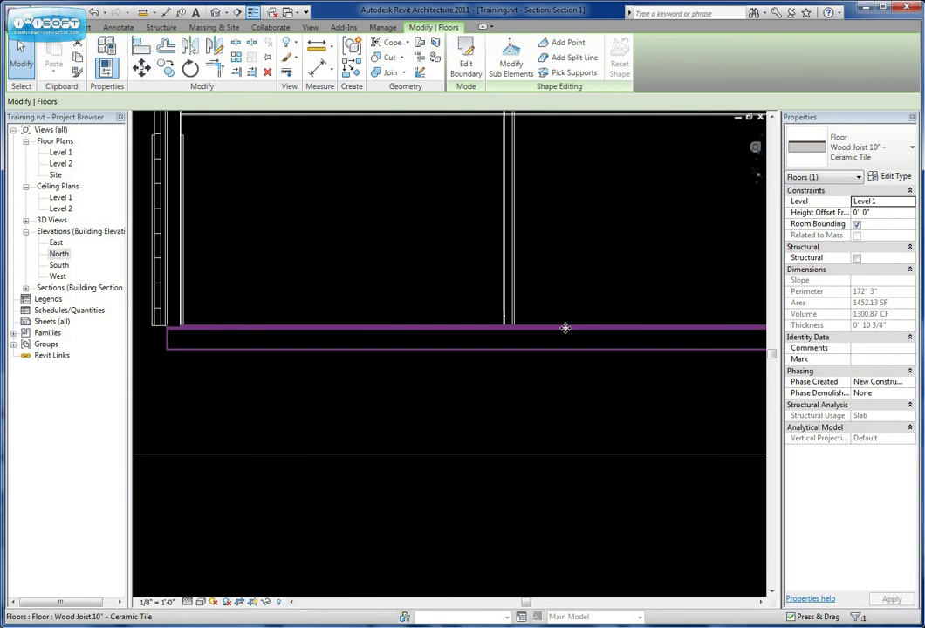
middle_drag(565, 328, 471, 398)
scroll(659, 346, up, 3)
scroll(489, 328, down, 2)
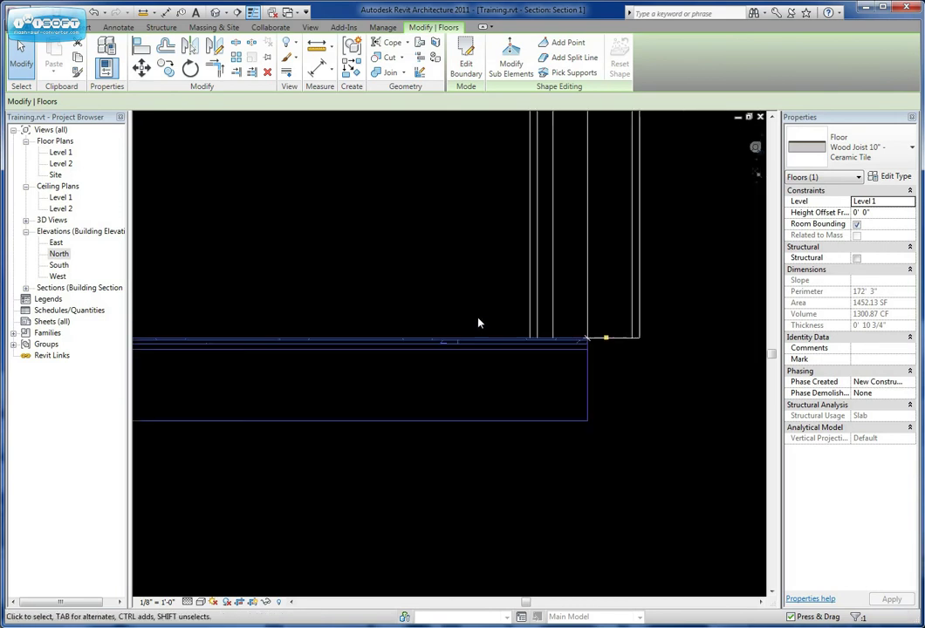
click(395, 293)
scroll(389, 321, down, 3)
middle_drag(263, 303, 815, 323)
scroll(351, 305, down, 2)
middle_drag(349, 304, 618, 314)
middle_drag(403, 369, 424, 375)
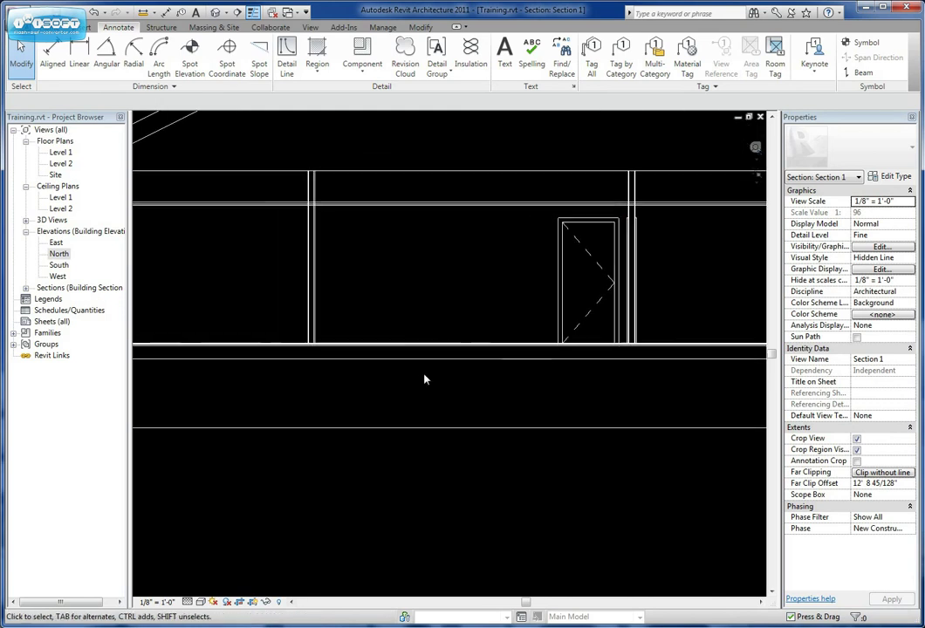
Step: Close the Section 1 view and return to the Level 1 floor plan
click(757, 176)
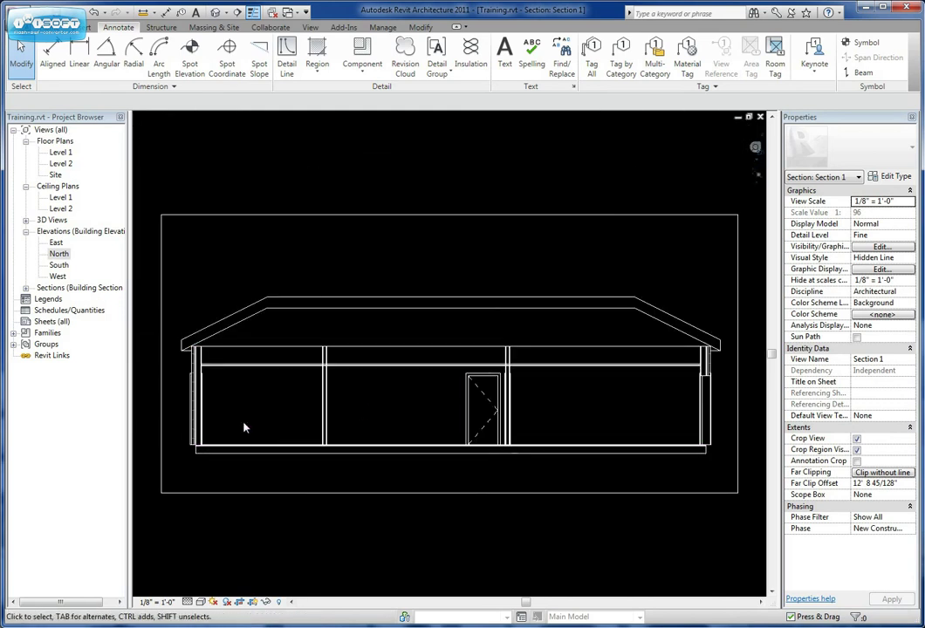
middle_drag(261, 429, 279, 429)
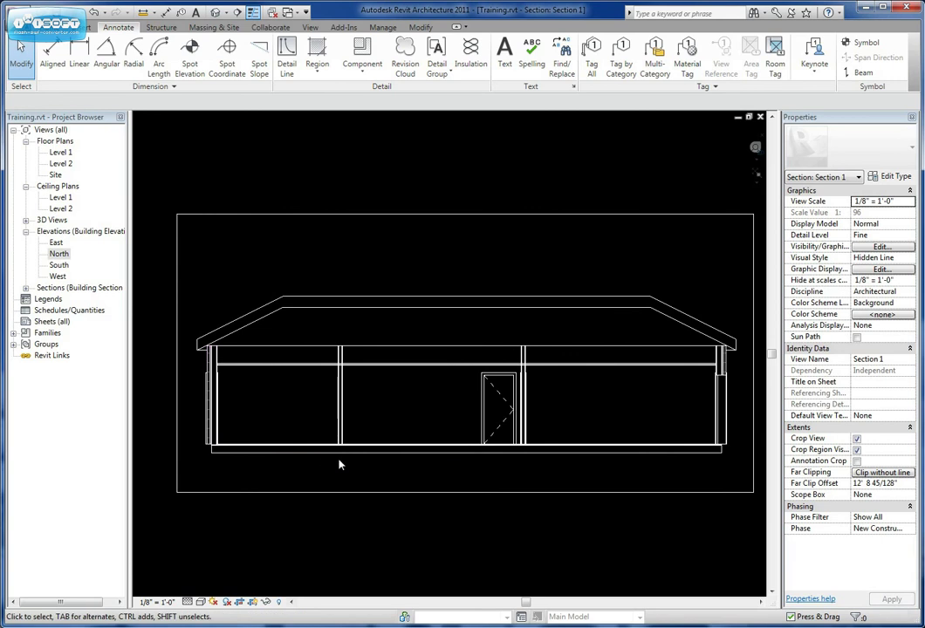
click(759, 117)
scroll(305, 235, up, 2)
scroll(306, 236, down, 3)
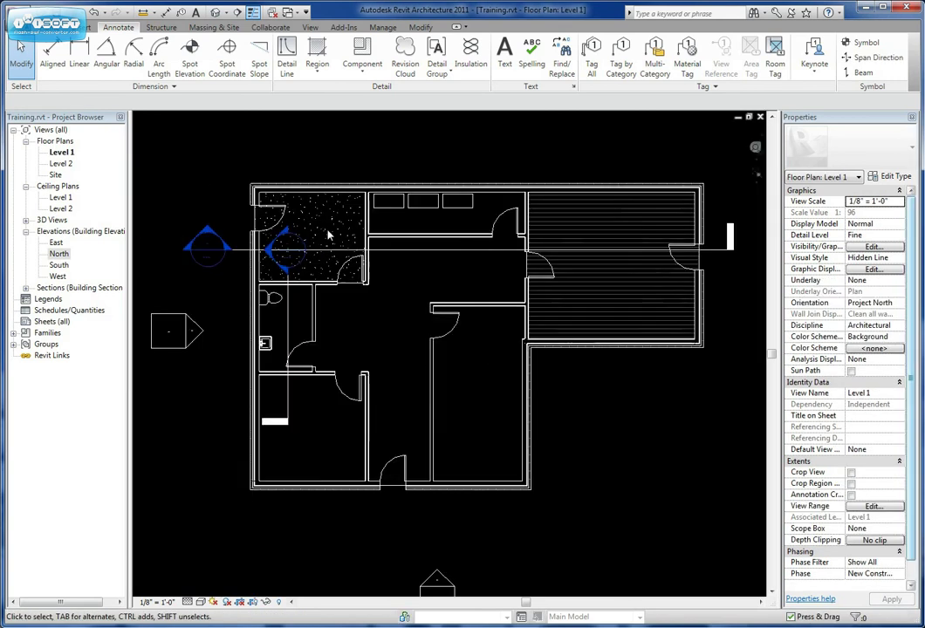
Step: Select the split face region under the stippled-floor corner room to inspect its boundary, and clear the selection
scroll(334, 229, up, 1)
key(Tab)
key(Tab)
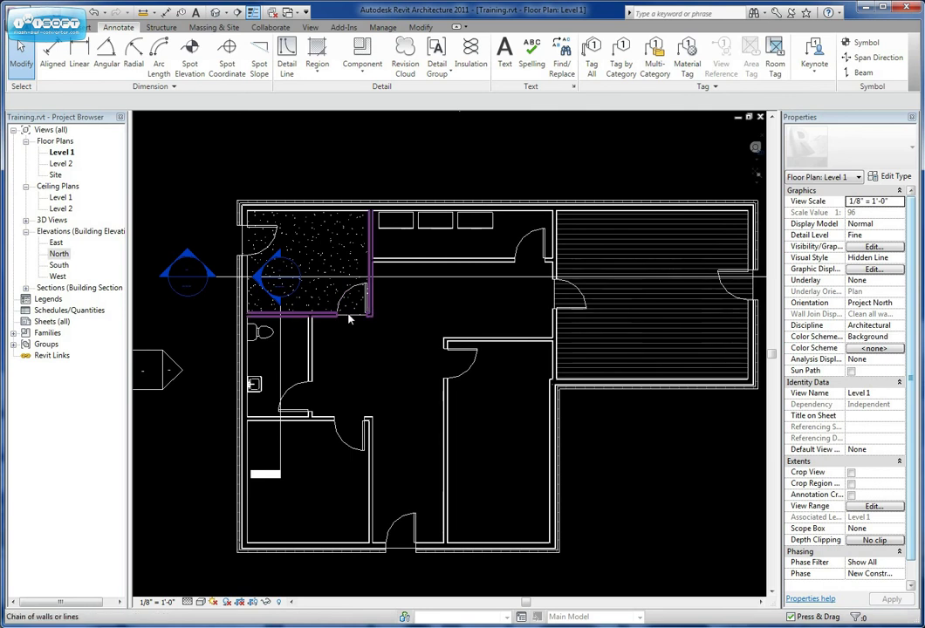
click(348, 315)
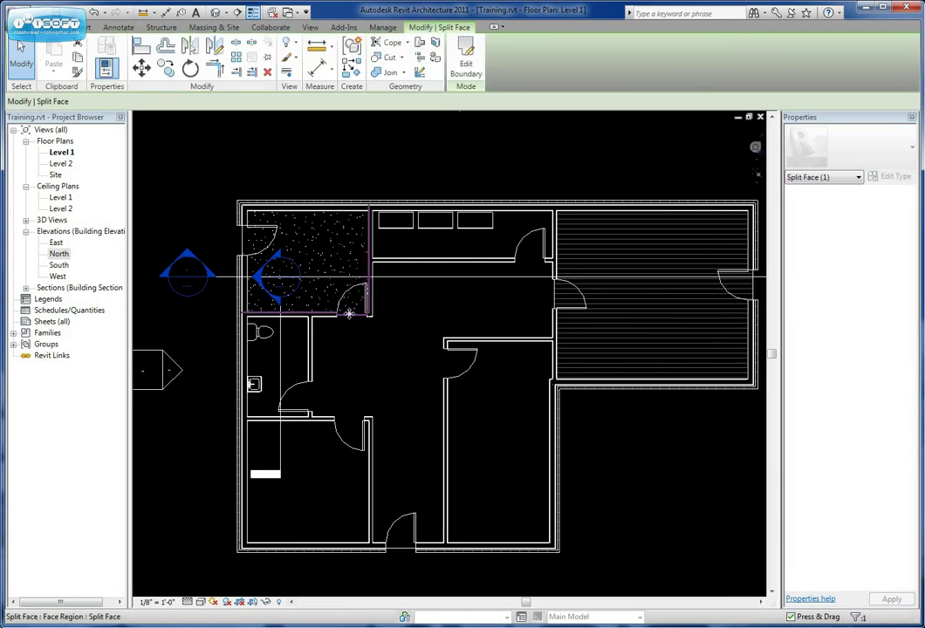
key(Escape)
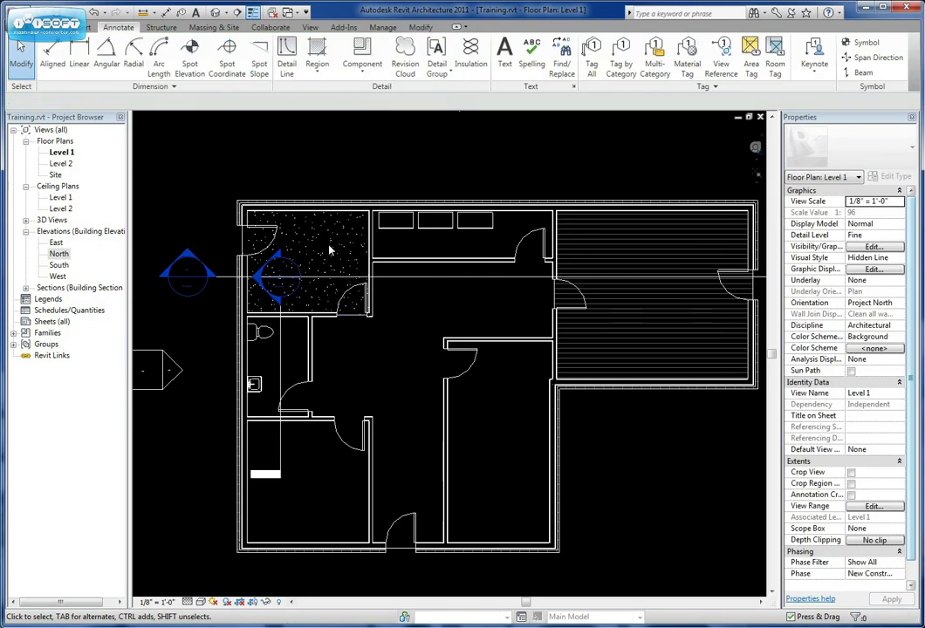
Step: Place a room with a room tag in the stippled-floor corner room of the Level 1 plan
scroll(321, 253, up, 3)
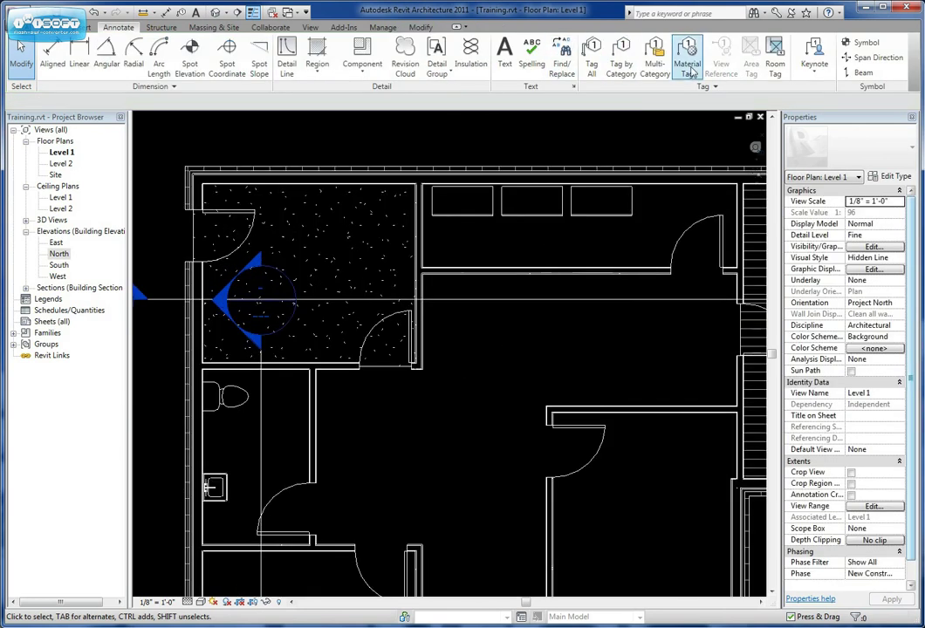
click(58, 27)
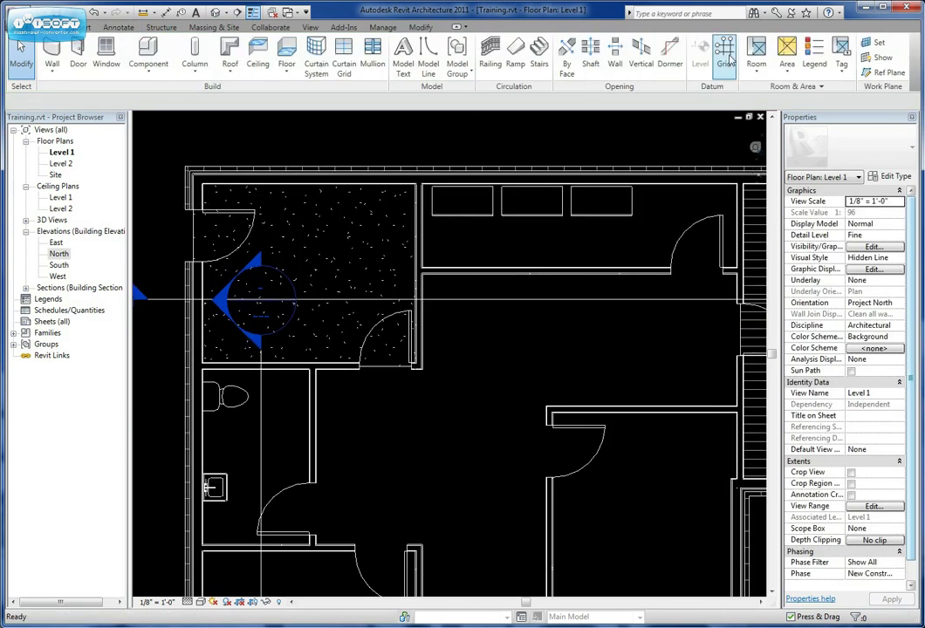
click(817, 46)
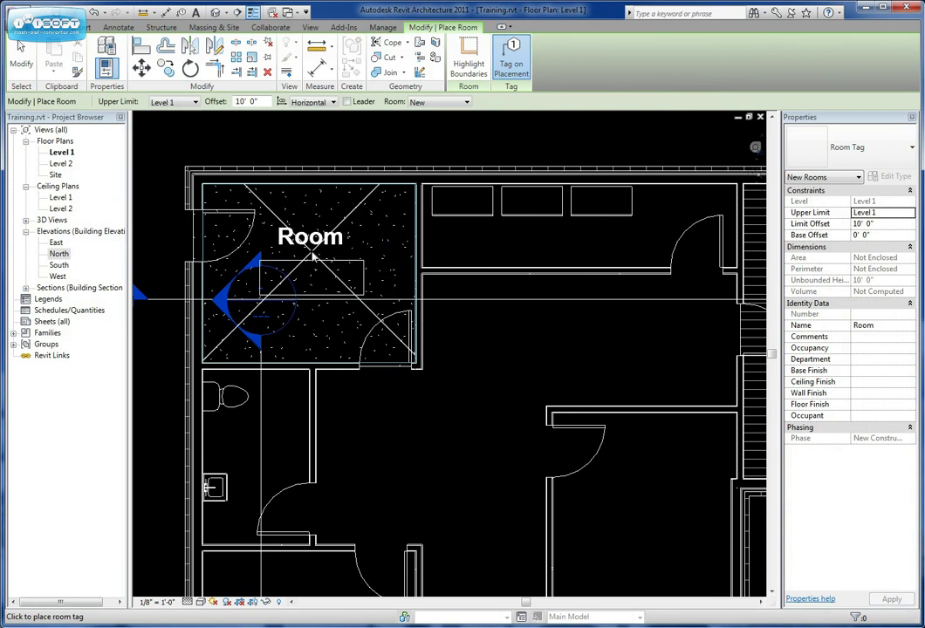
click(311, 255)
key(Escape)
Step: Change the stippled-floor room's tag to the Room Tag With Area type
click(311, 253)
click(875, 155)
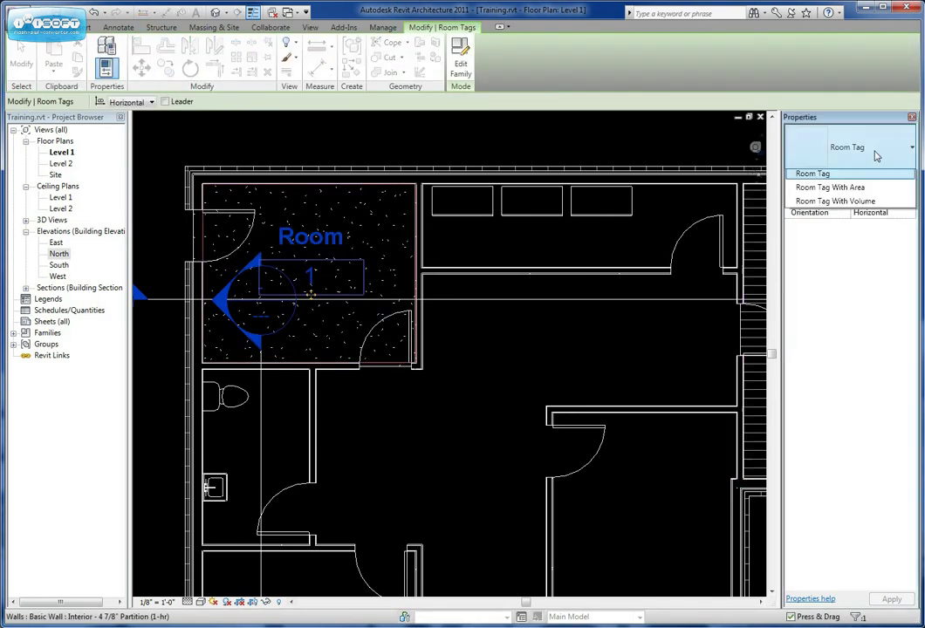
click(830, 188)
key(Escape)
middle_drag(333, 279, 343, 286)
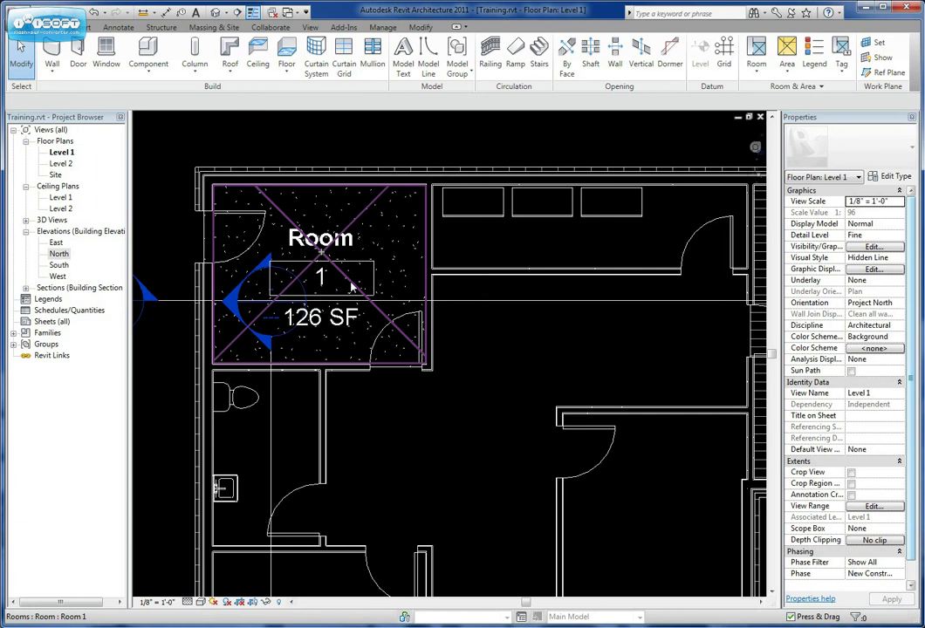
Step: Set the Floor Finish of the stippled-floor room to CRPT
click(353, 286)
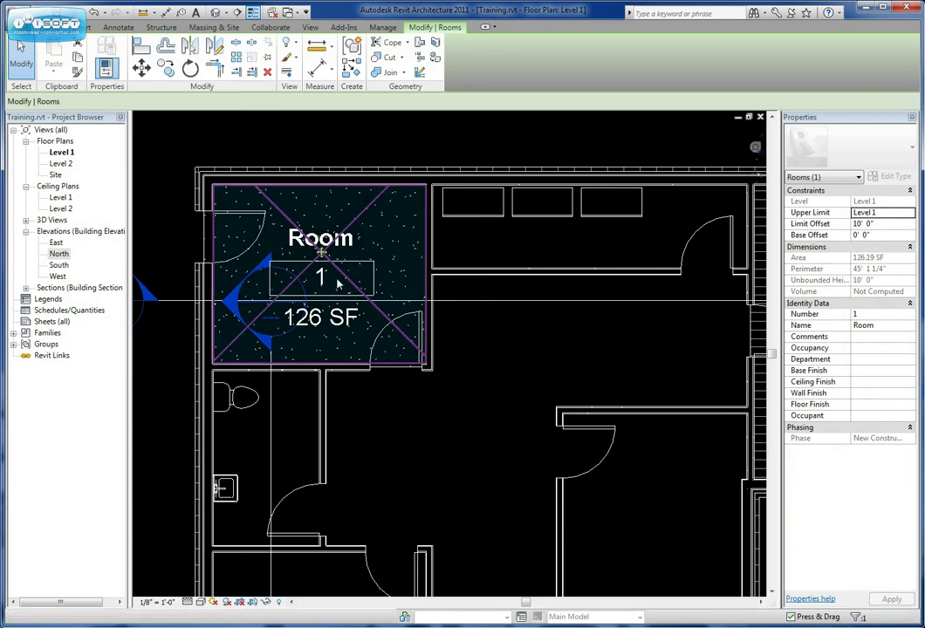
click(869, 406)
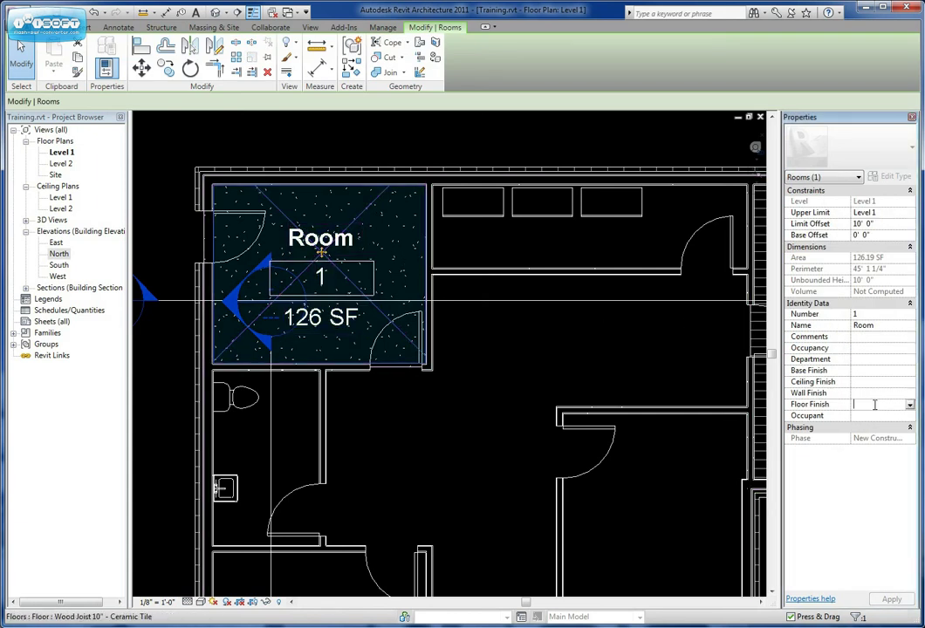
text(CRPT)
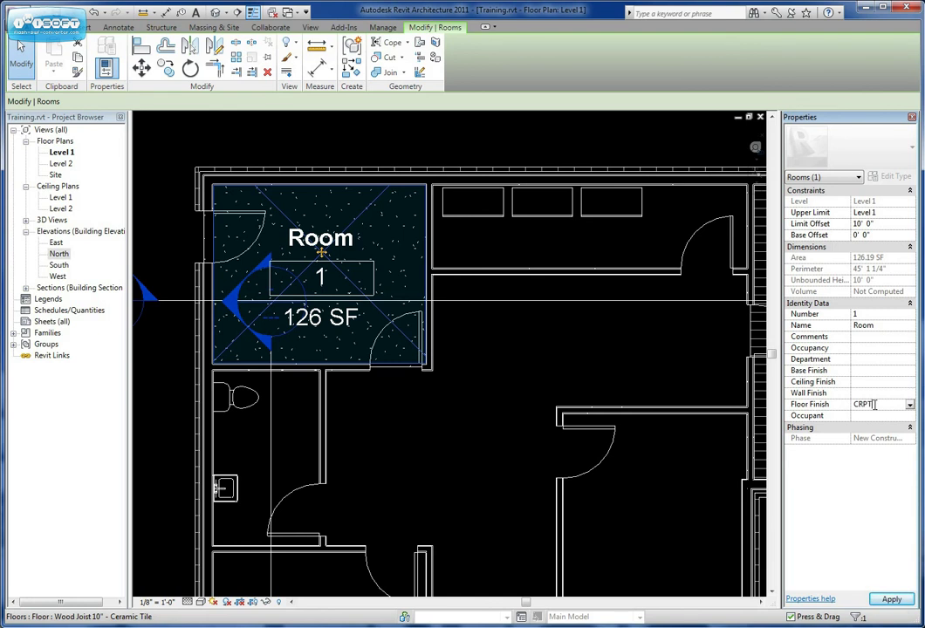
click(892, 601)
click(550, 316)
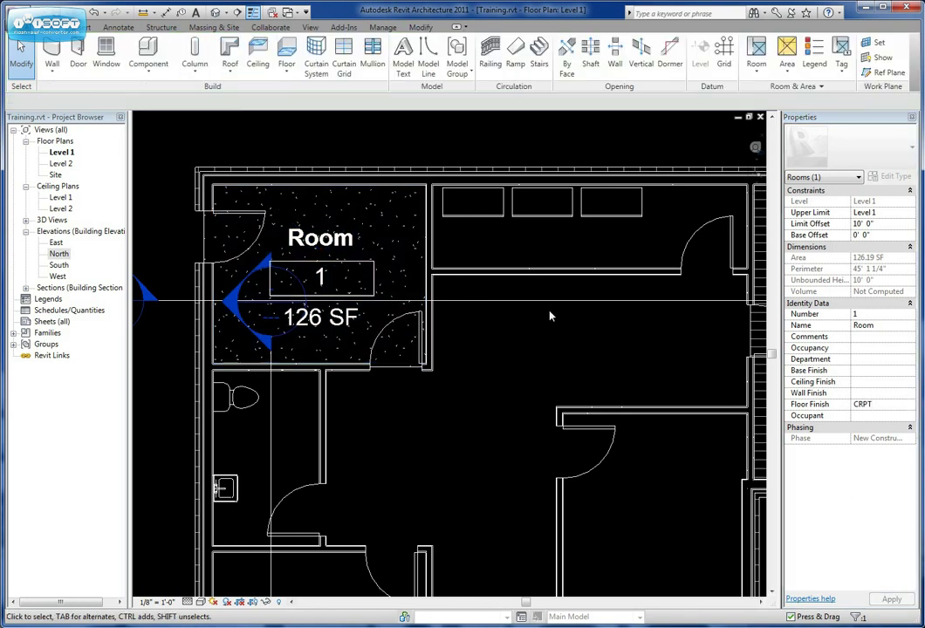
Step: Place a room with a room tag in the large striped-floor room at the building's east end
middle_drag(484, 344, 211, 350)
scroll(211, 351, down, 2)
click(756, 54)
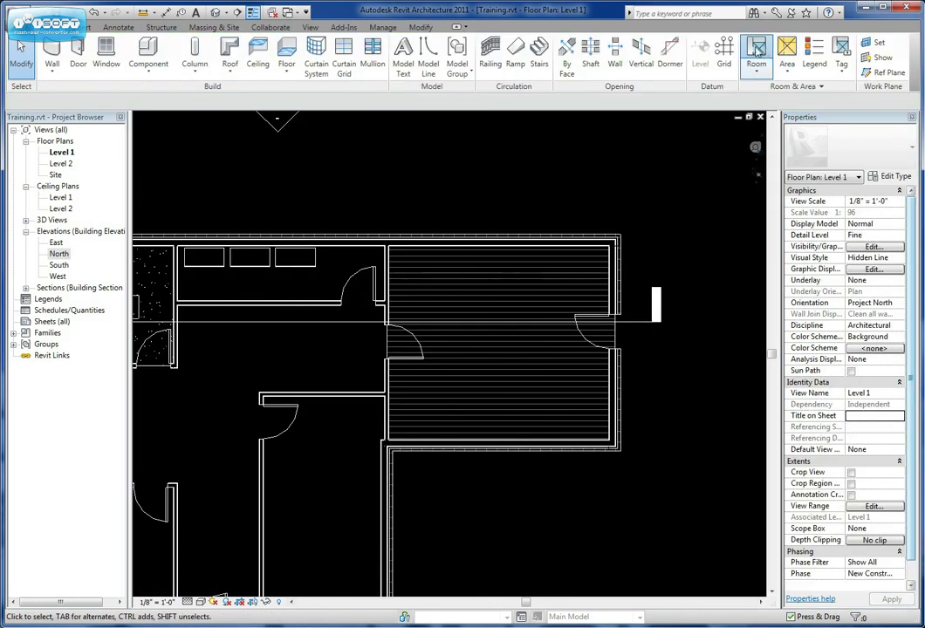
click(499, 342)
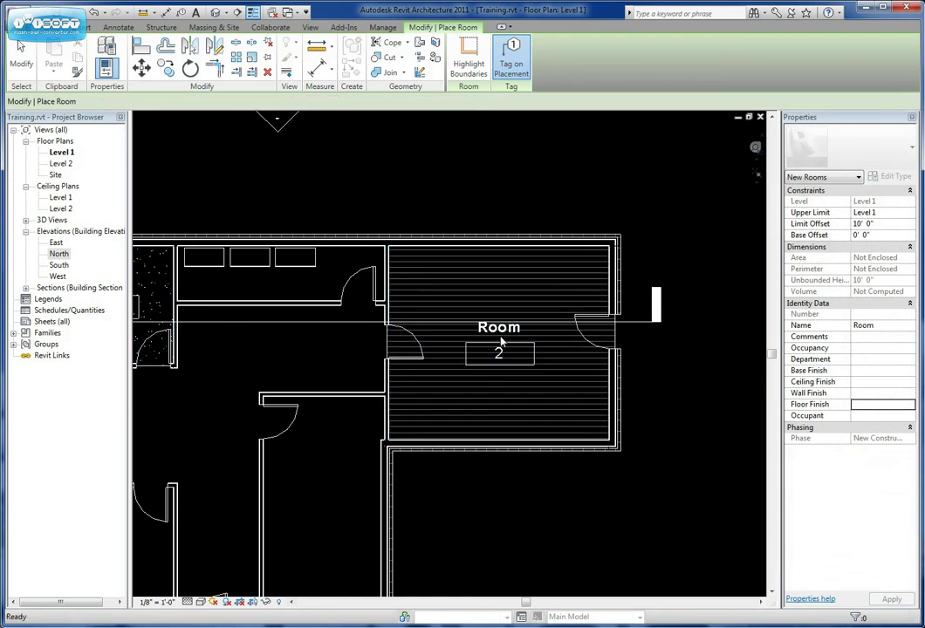
key(Escape)
key(Escape)
Step: Change the striped-floor room's tag to the Room Tag With Area type
click(500, 358)
click(873, 146)
click(838, 206)
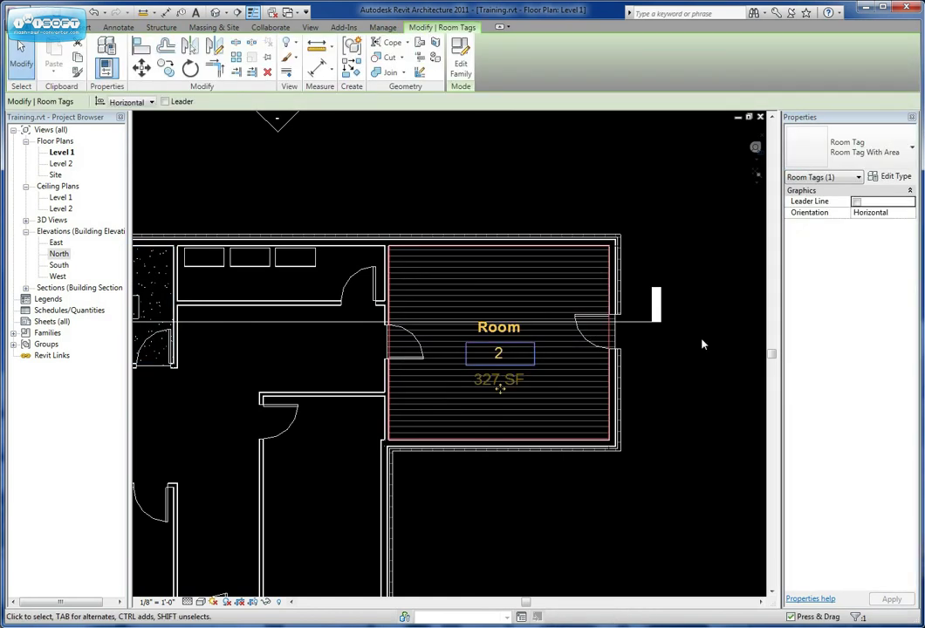
key(Escape)
Step: Set the Floor Finish of the striped-floor room to WD FLR
scroll(418, 292, up, 3)
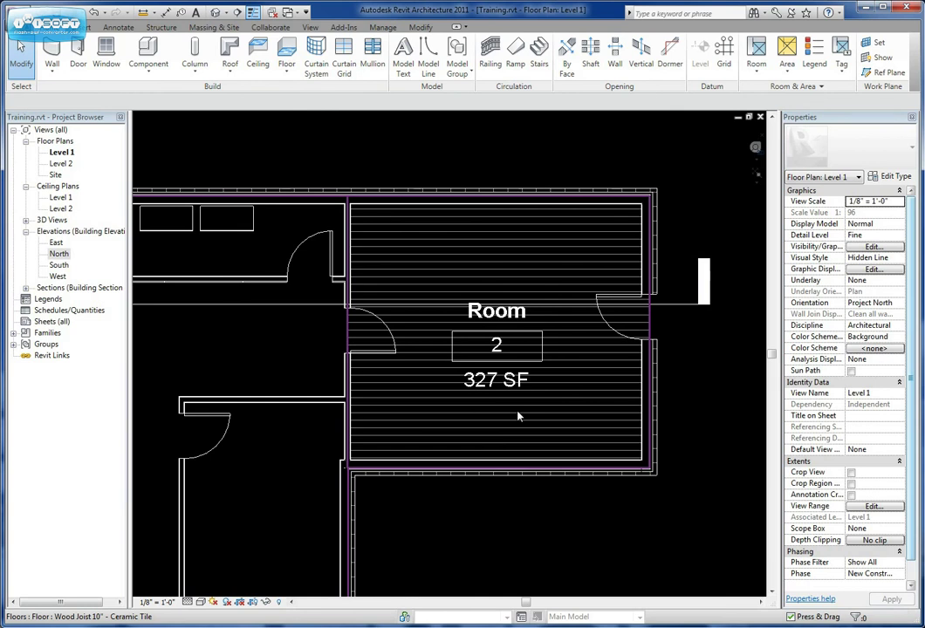
click(583, 408)
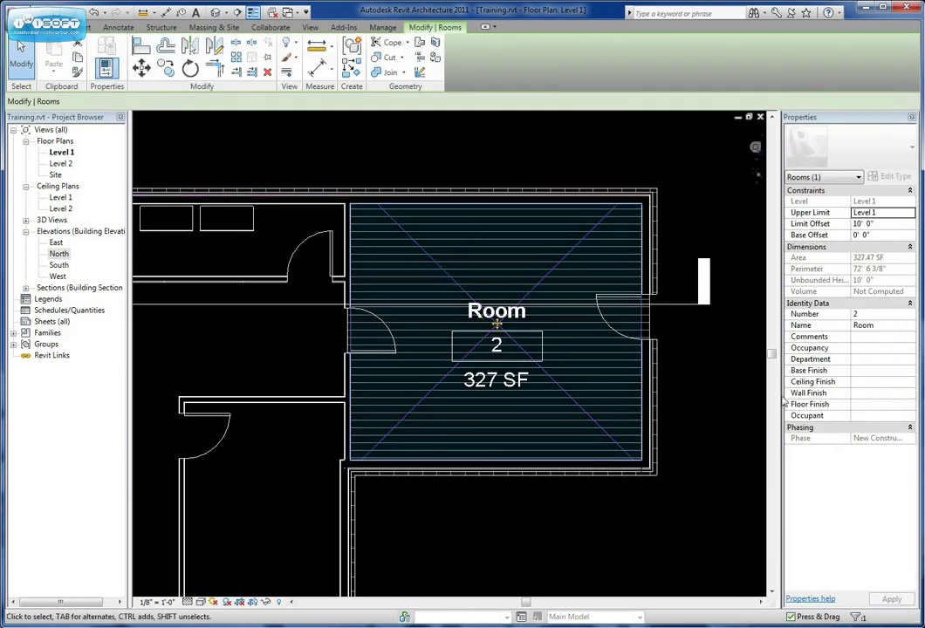
click(867, 405)
text(W)
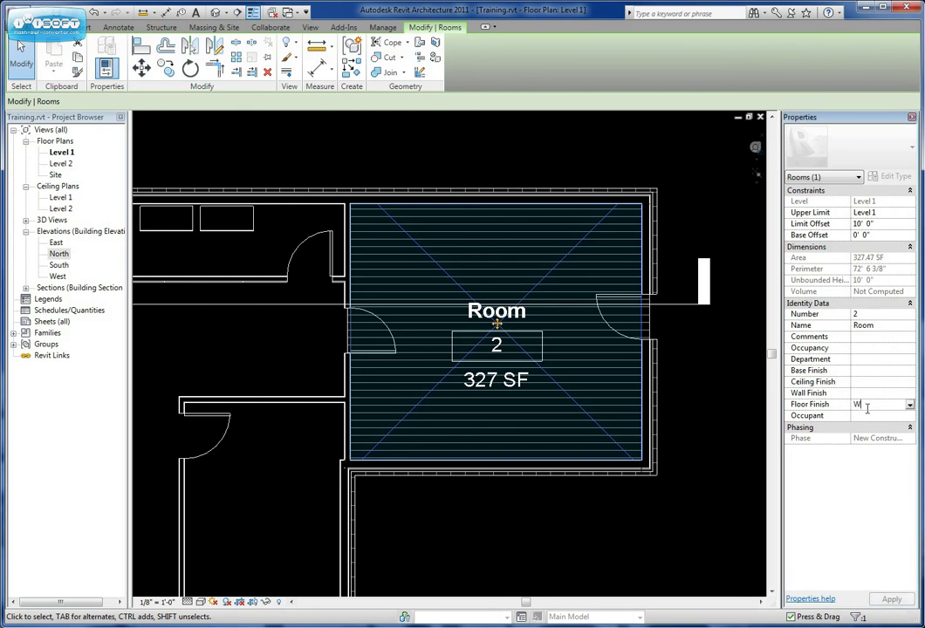
text(D FLR)
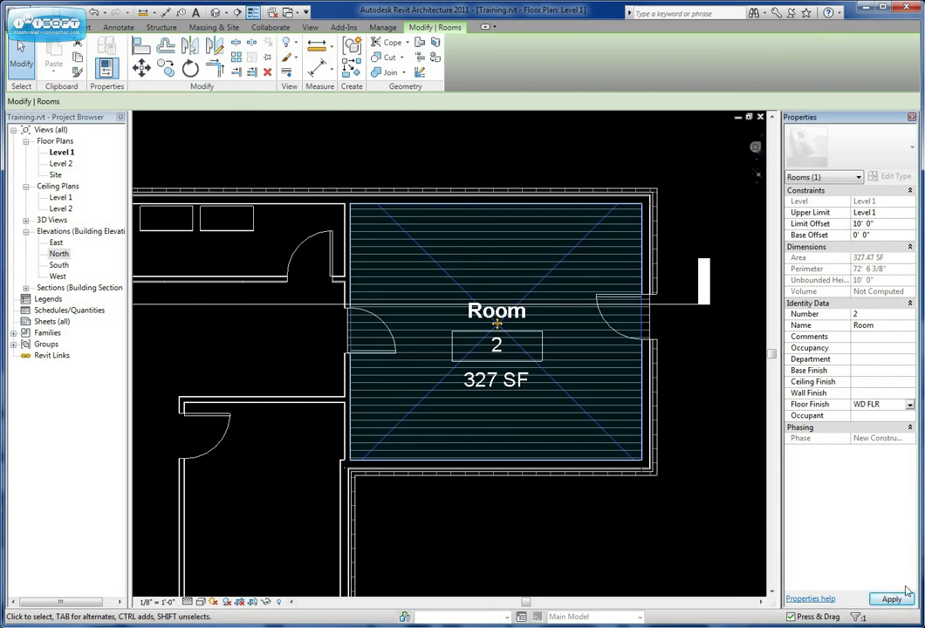
click(891, 598)
click(857, 617)
click(192, 403)
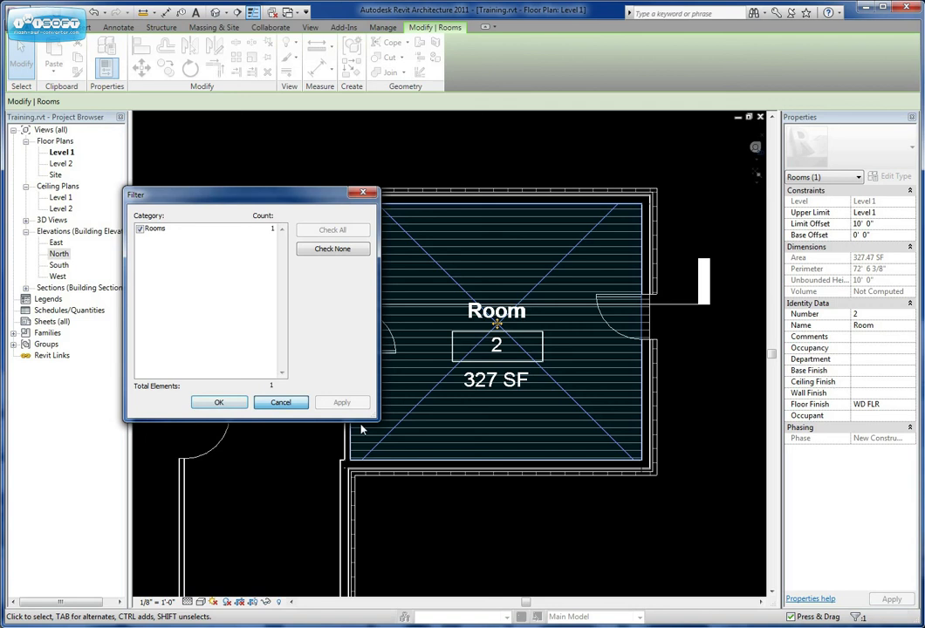
click(893, 407)
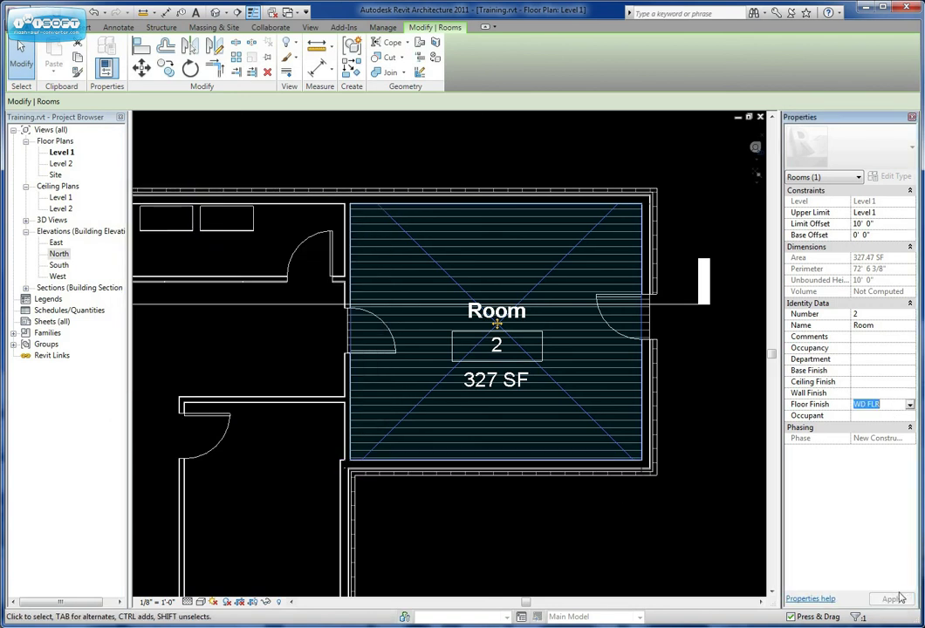
click(755, 533)
scroll(536, 384, down, 2)
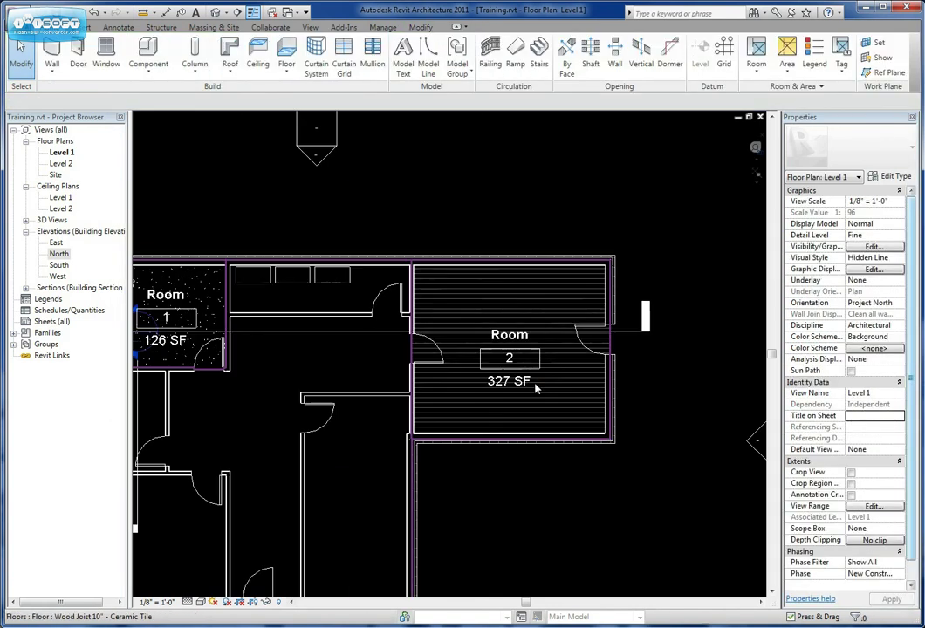
scroll(536, 390, down, 2)
scroll(529, 345, down, 1)
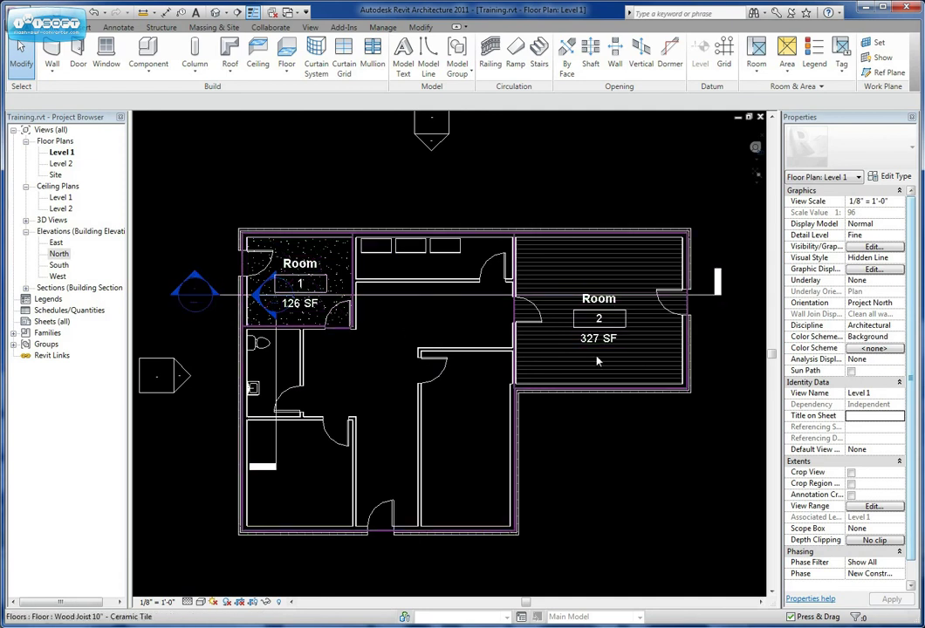
scroll(280, 373, up, 3)
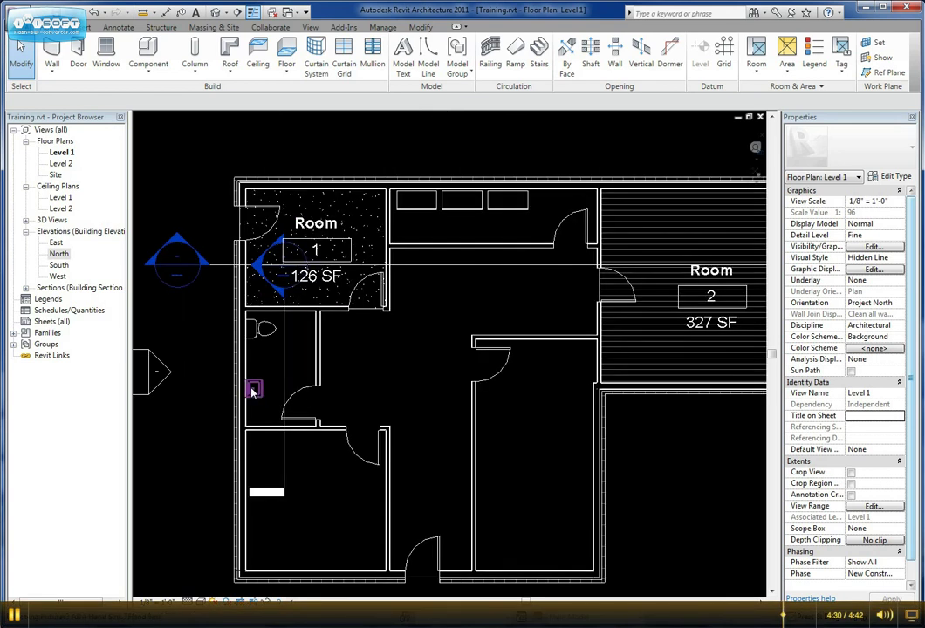